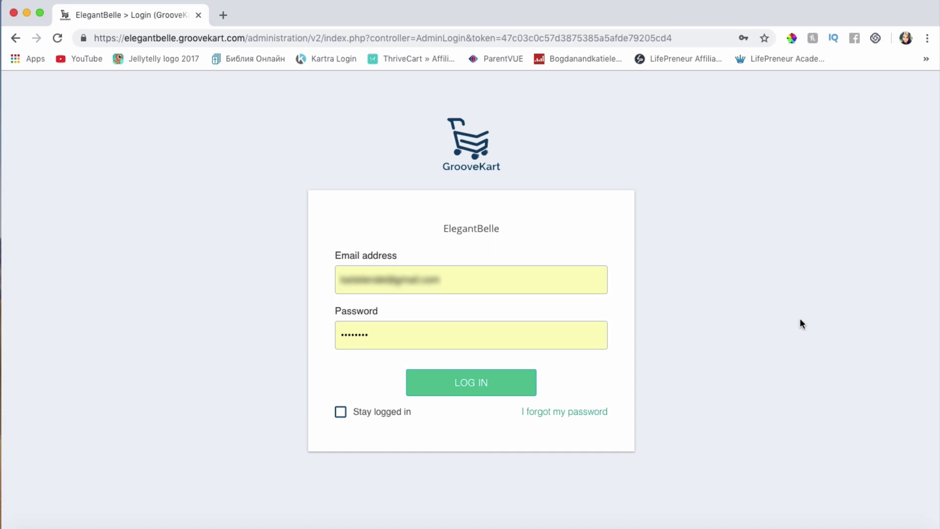
Log in to the ElegantBelle store administration and look through the account menu's options
{"action": "left_click", "coordinate": [498, 384]}
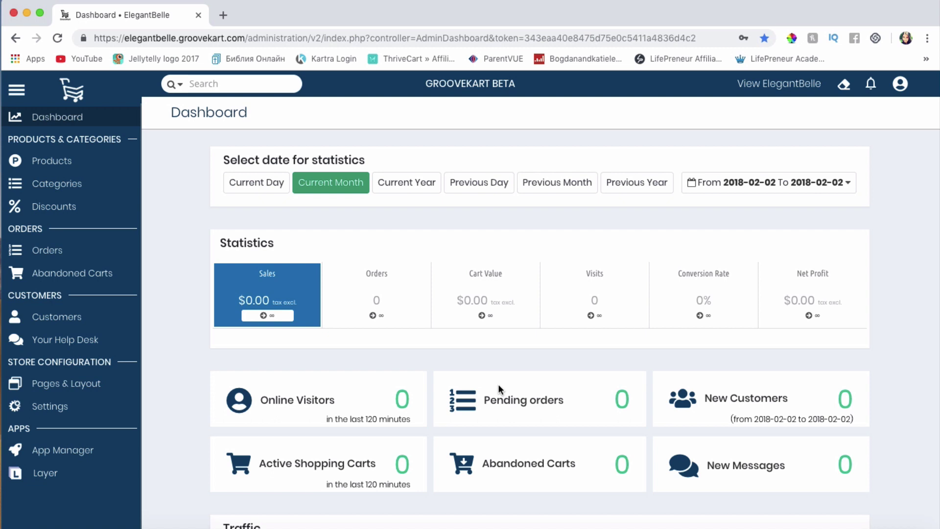
{"action": "left_click", "coordinate": [904, 92]}
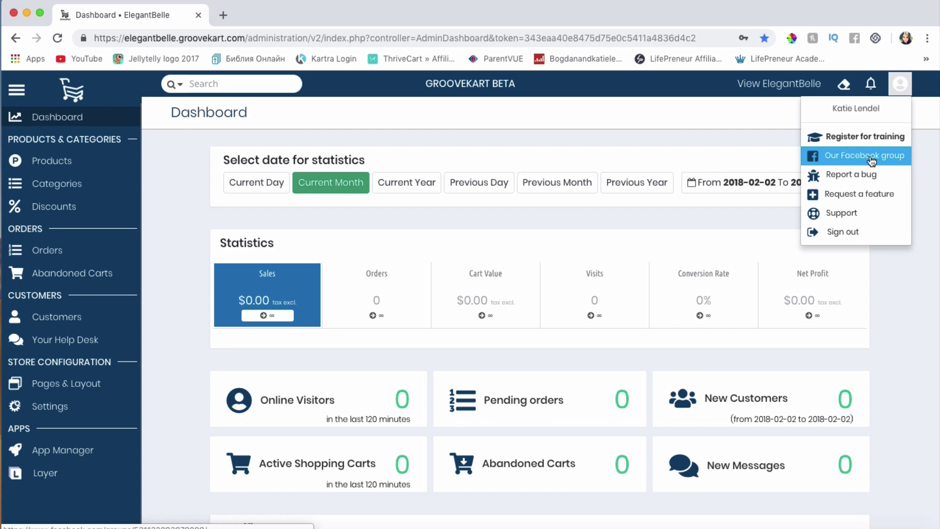
{"action": "left_click", "coordinate": [899, 84]}
{"action": "left_click", "coordinate": [902, 93]}
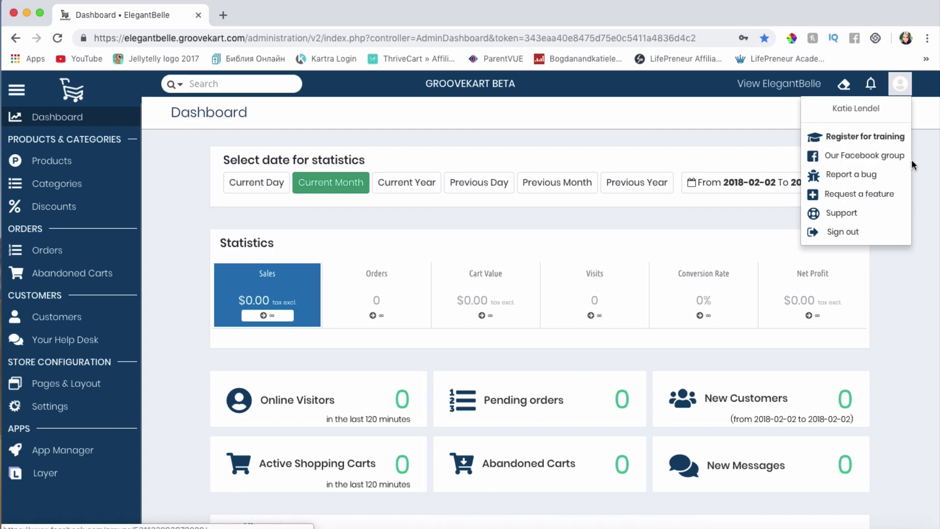
{"action": "left_click", "coordinate": [922, 238]}
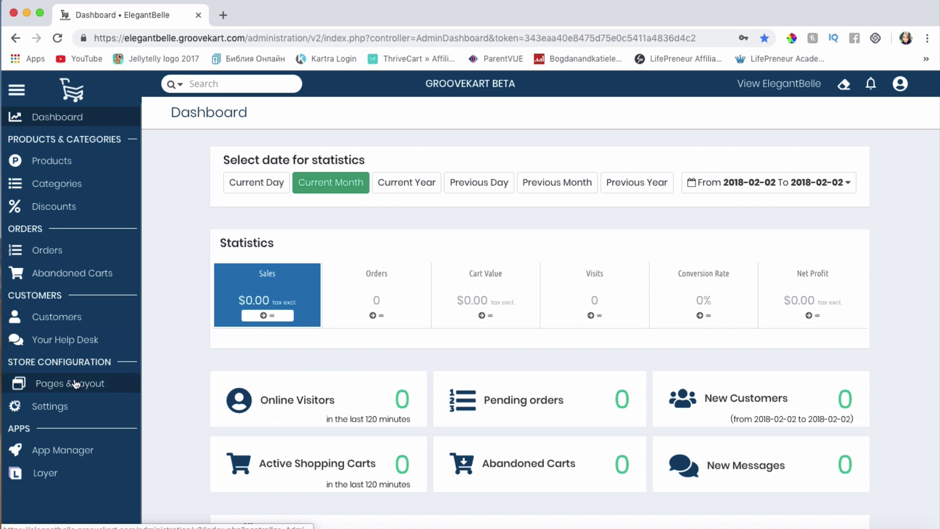
Open the store settings' Common Options page, and load canva.com in a new browser tab
{"action": "left_click", "coordinate": [69, 411]}
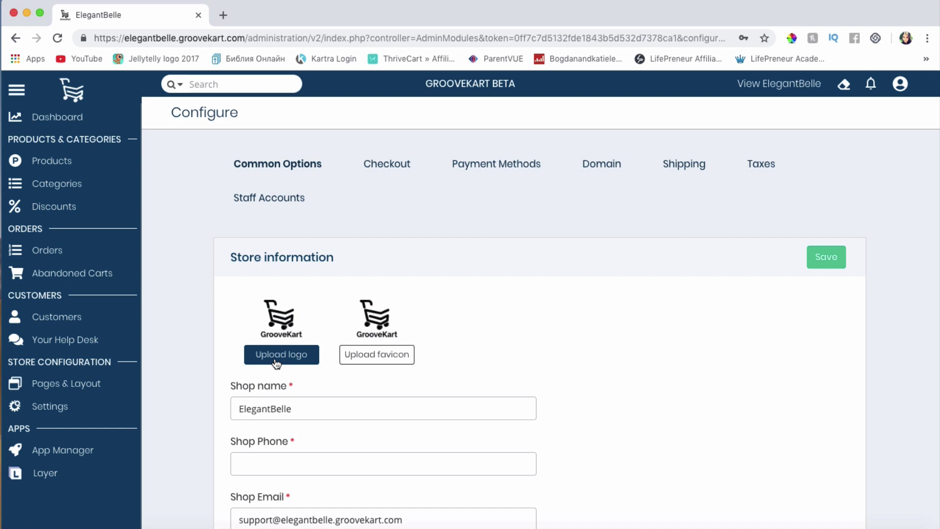
{"action": "left_click", "coordinate": [224, 15]}
{"action": "type", "text": "canv"}
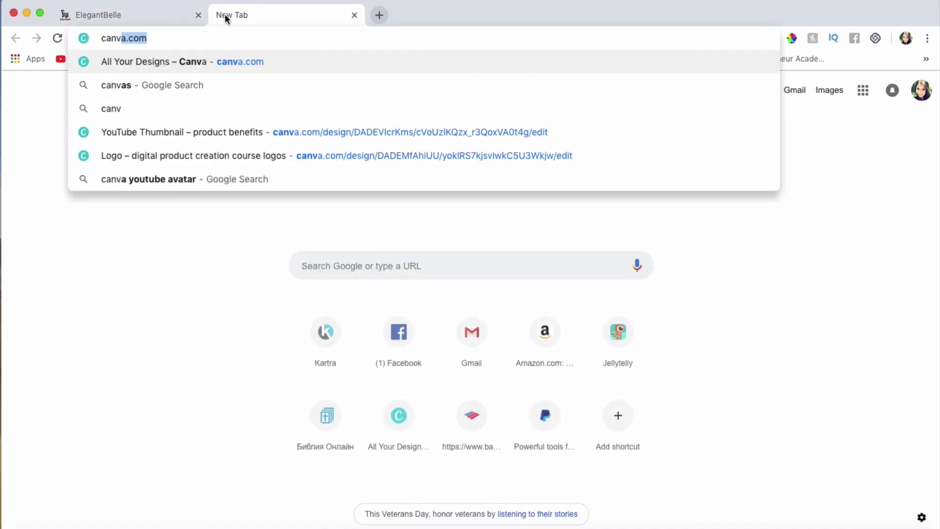
{"action": "type", "text": "a"}
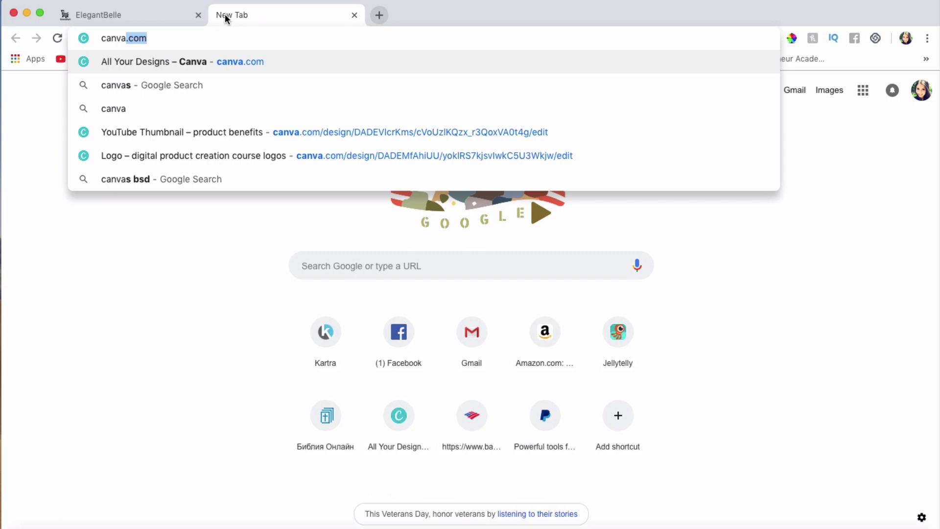
{"action": "type", "text": ".com"}
{"action": "key", "text": "Return"}
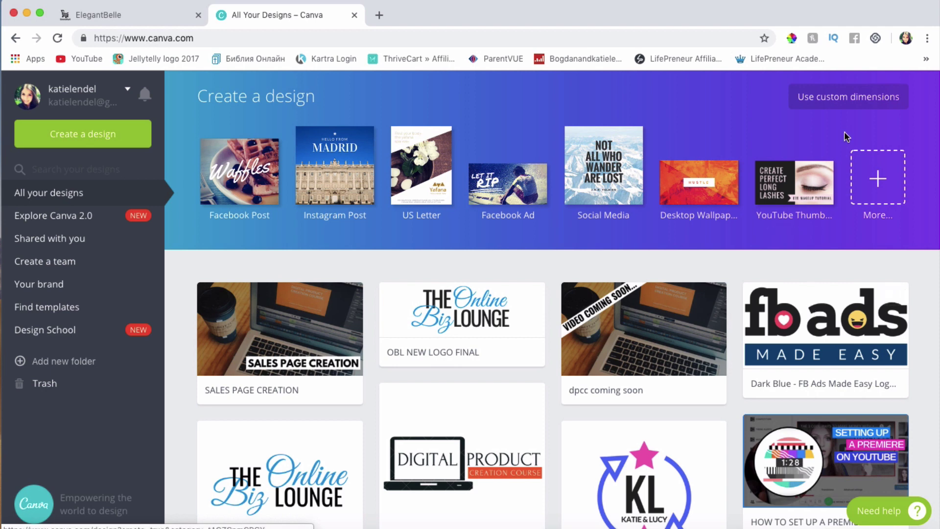
Create a new Logo design (500 px × 500 px) from the Marketing Materials design types
{"action": "left_click", "coordinate": [887, 179]}
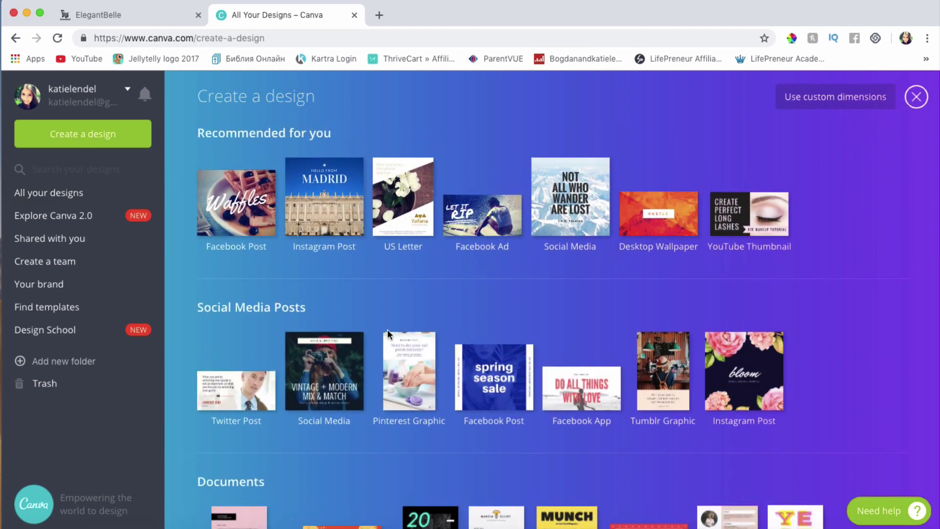
{"action": "scroll", "coordinate": [387, 333], "scroll_direction": "down", "scroll_amount": 12}
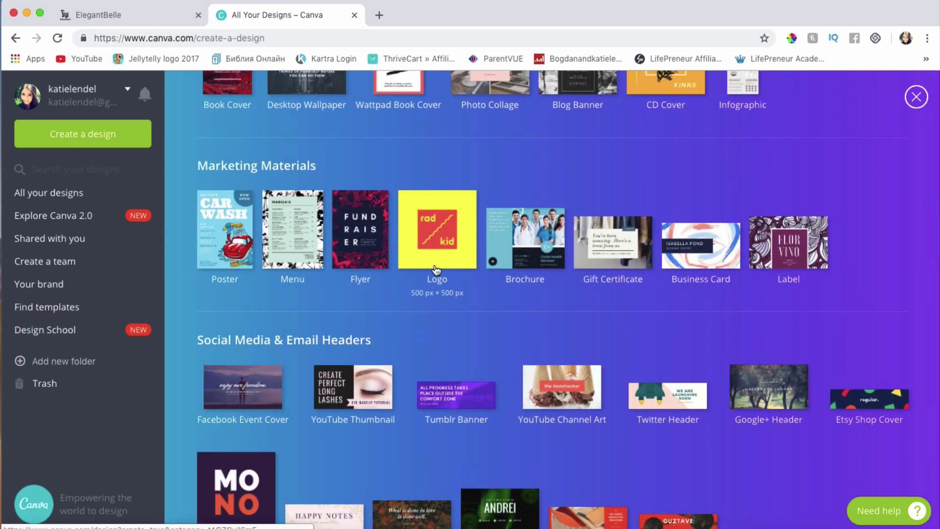
{"action": "left_click", "coordinate": [442, 247]}
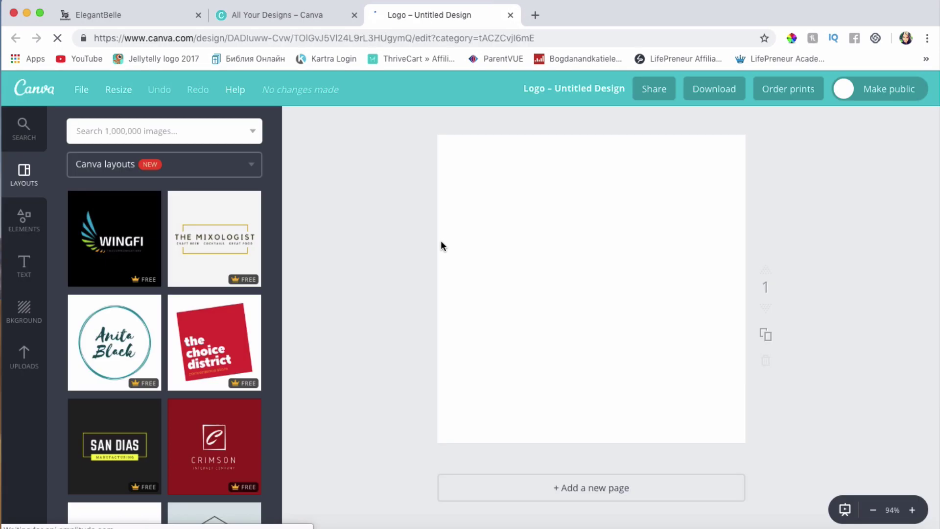
Browse the logo layouts and apply the cream "Vita Verde" fitness & wellness center layout to the blank page
{"action": "scroll", "coordinate": [162, 357], "scroll_direction": "down", "scroll_amount": 10}
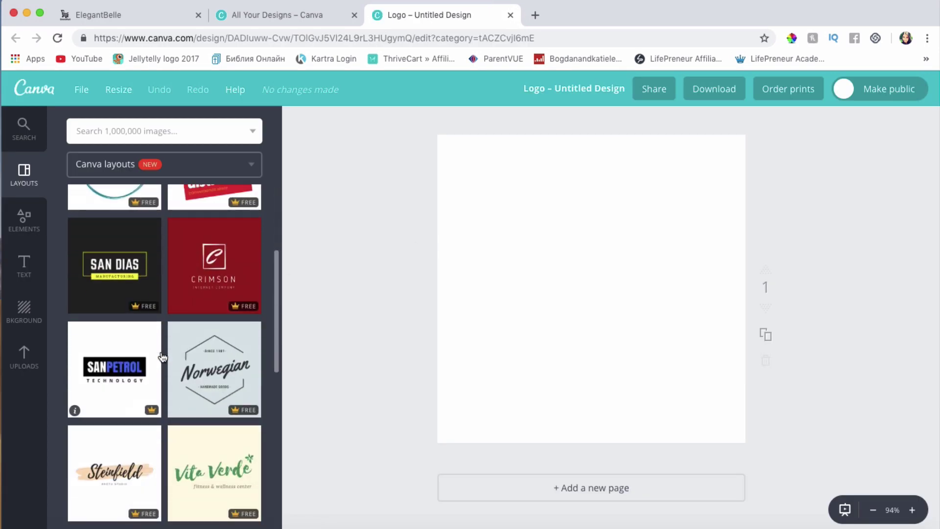
{"action": "scroll", "coordinate": [162, 356], "scroll_direction": "down", "scroll_amount": 6}
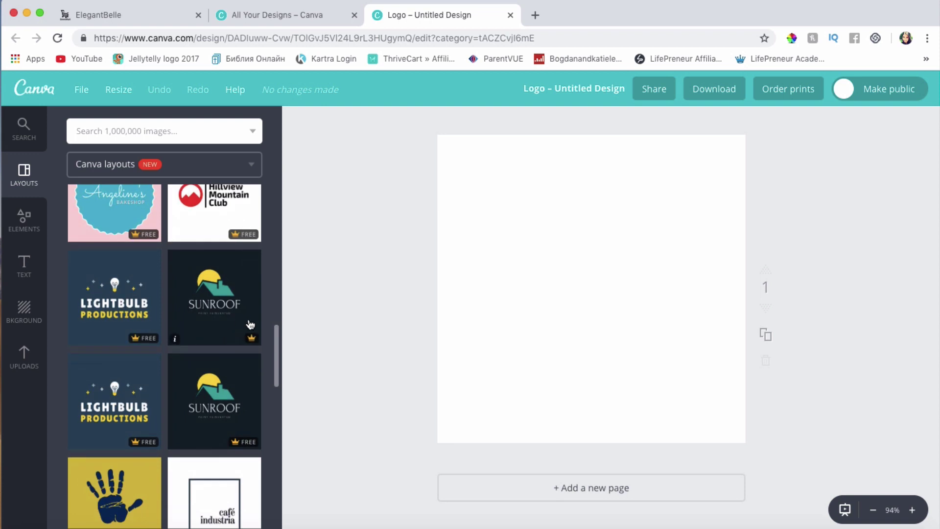
{"action": "scroll", "coordinate": [249, 326], "scroll_direction": "down", "scroll_amount": 4}
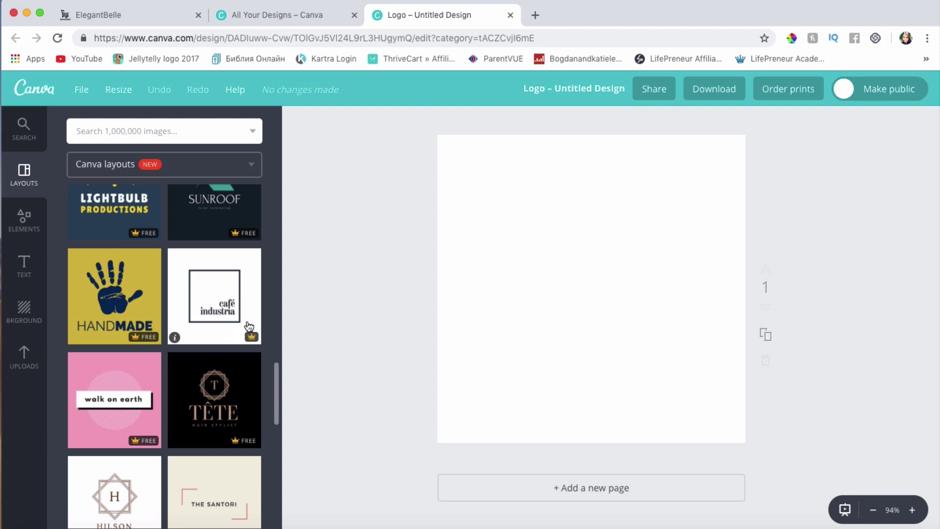
{"action": "scroll", "coordinate": [249, 326], "scroll_direction": "up", "scroll_amount": 10}
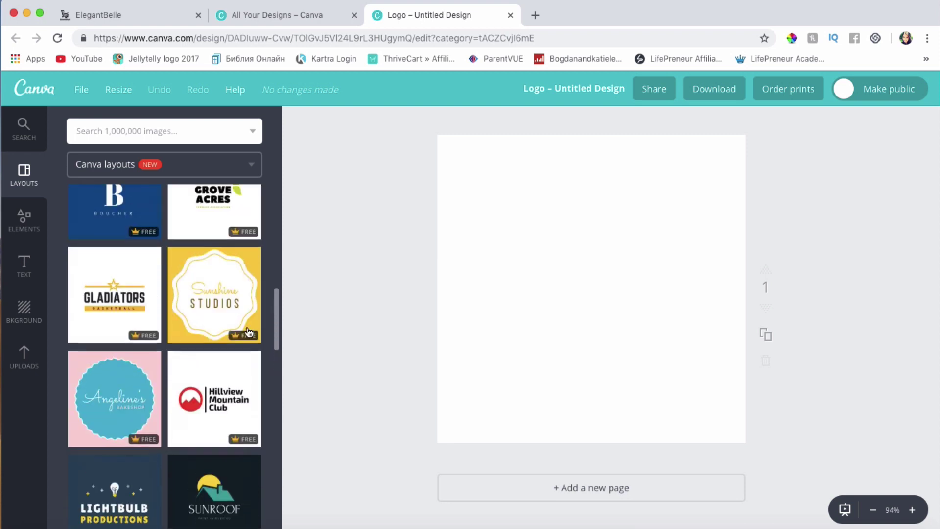
{"action": "scroll", "coordinate": [249, 333], "scroll_direction": "up", "scroll_amount": 2}
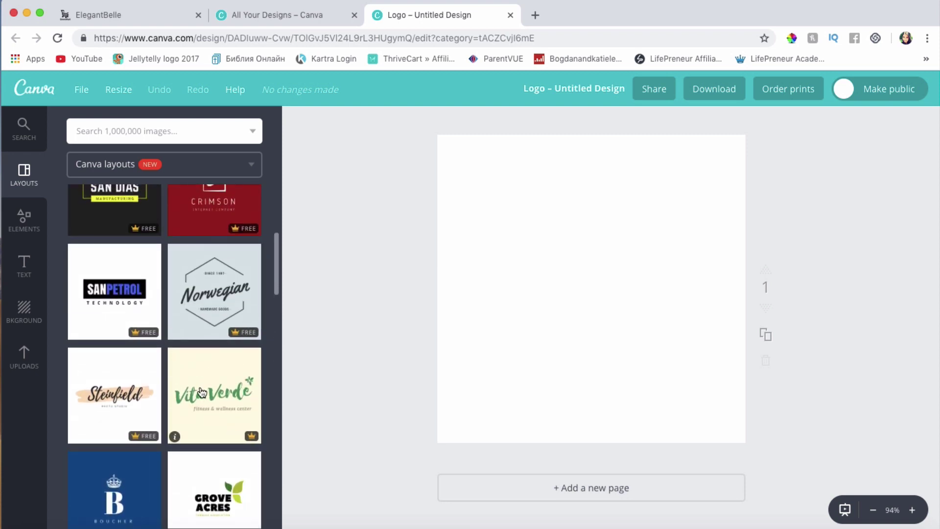
{"action": "left_click_drag", "start_coordinate": [197, 396], "coordinate": [601, 242]}
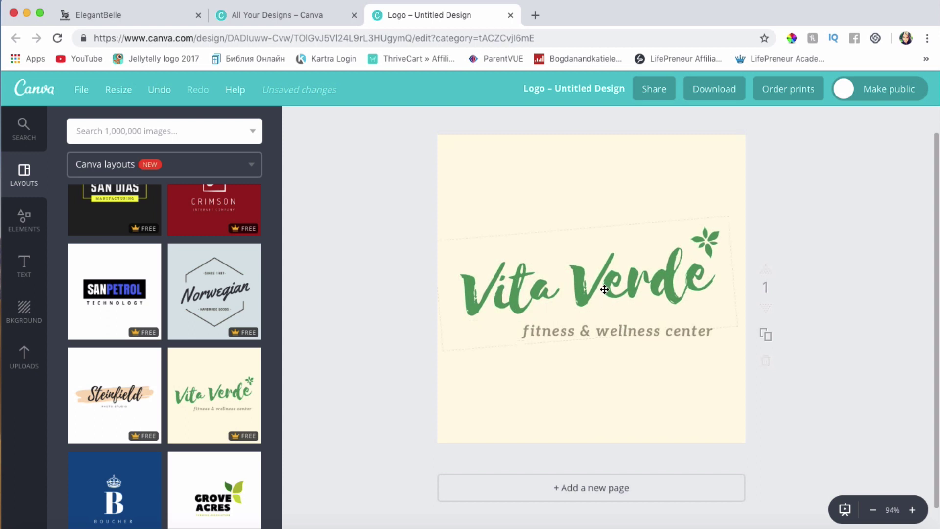
Replace the "Vita Verde" heading text with "Elegant Belle"
{"action": "left_click", "coordinate": [593, 284]}
{"action": "left_click", "coordinate": [583, 284]}
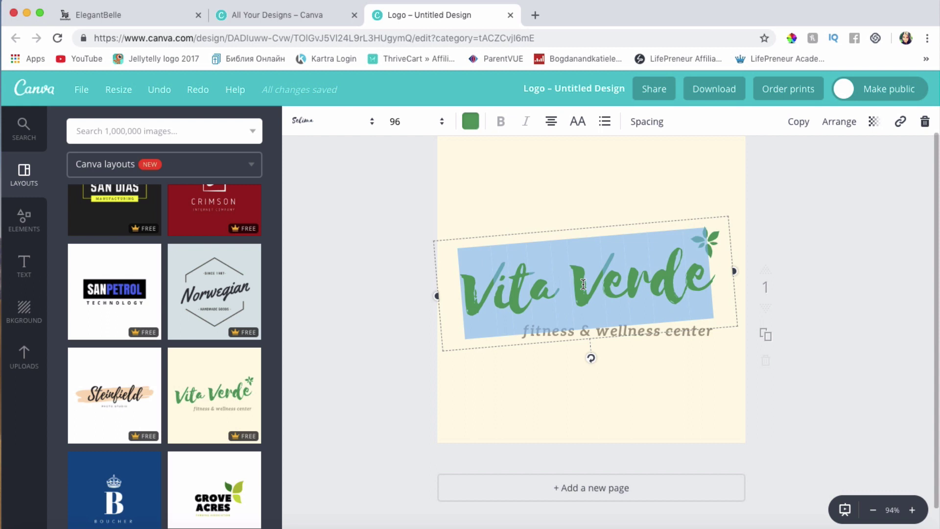
{"action": "type", "text": "Eleg"}
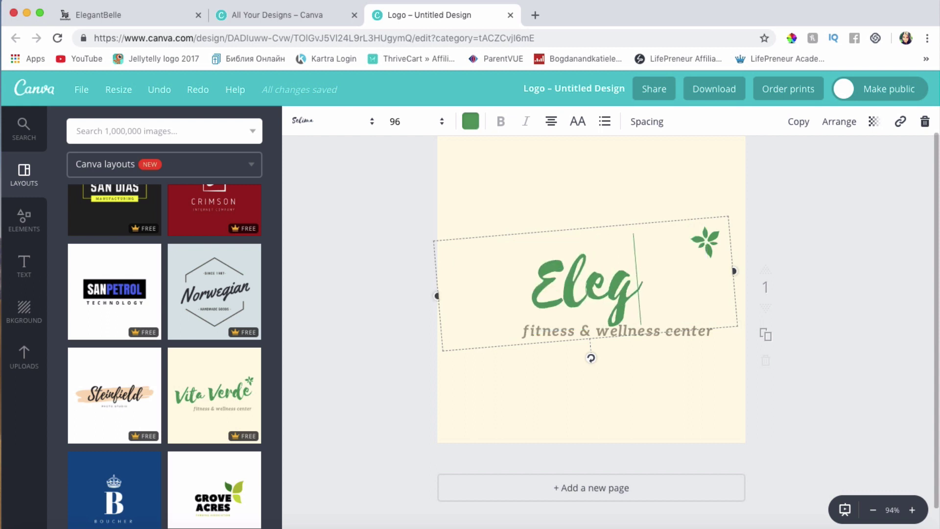
{"action": "type", "text": "ant Belle"}
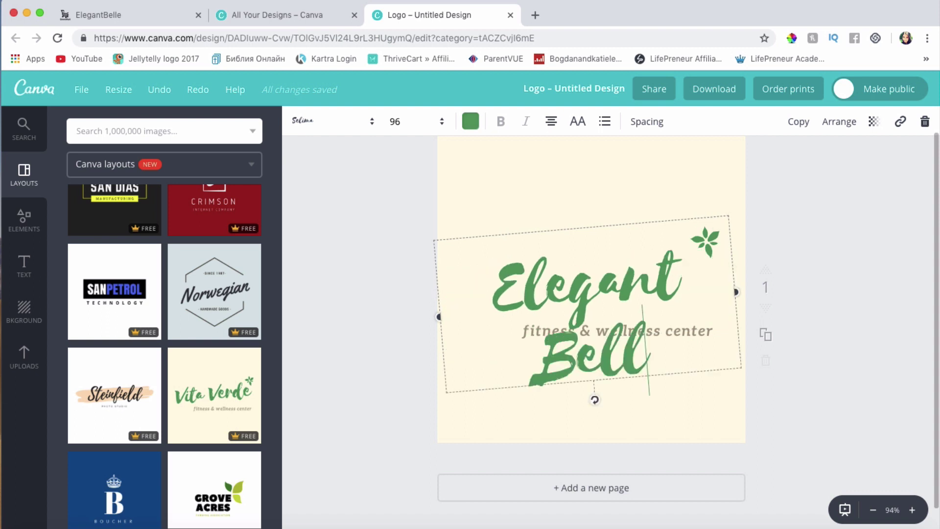
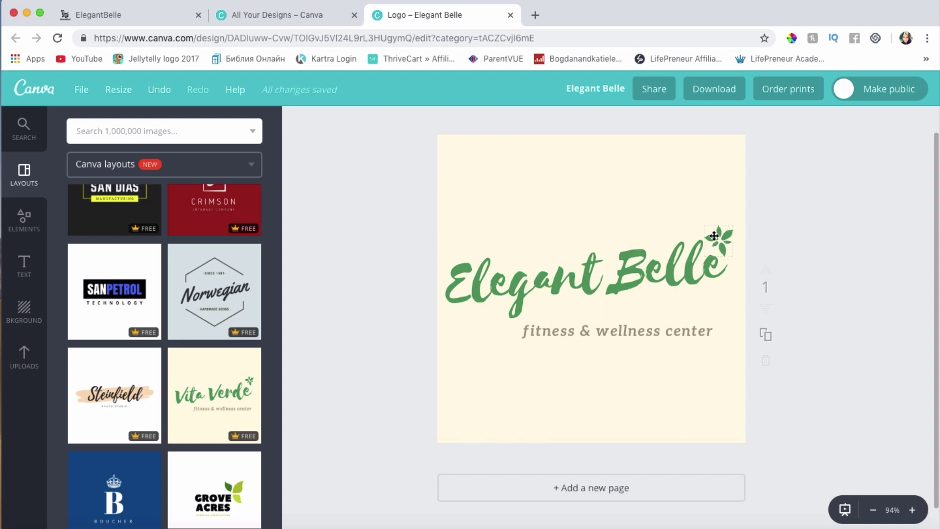
Search the image library for "beauty" and limit the results to illustrations
{"action": "left_click", "coordinate": [203, 128]}
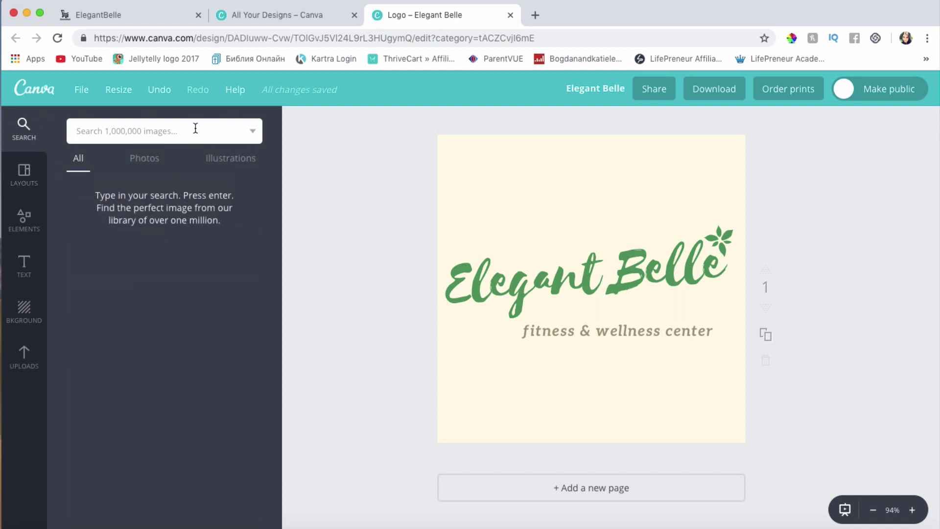
{"action": "type", "text": "beauty"}
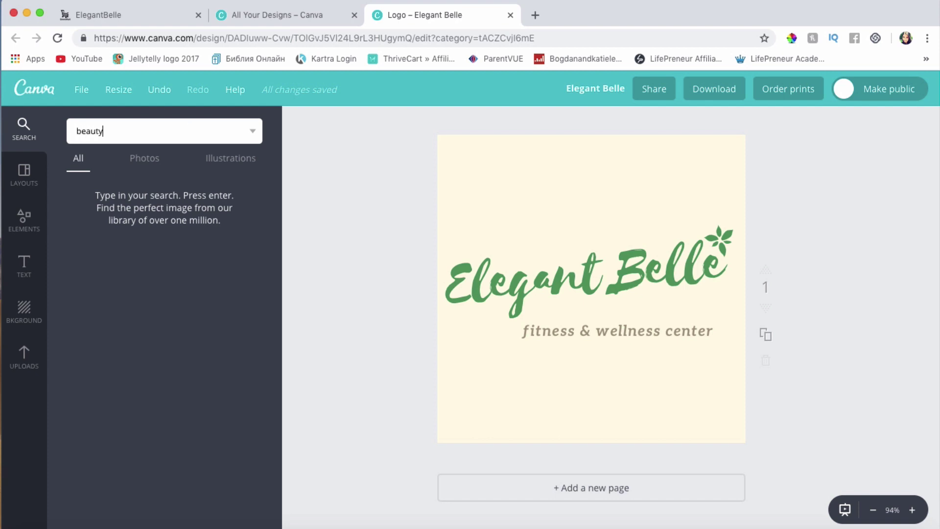
{"action": "key", "text": "Return"}
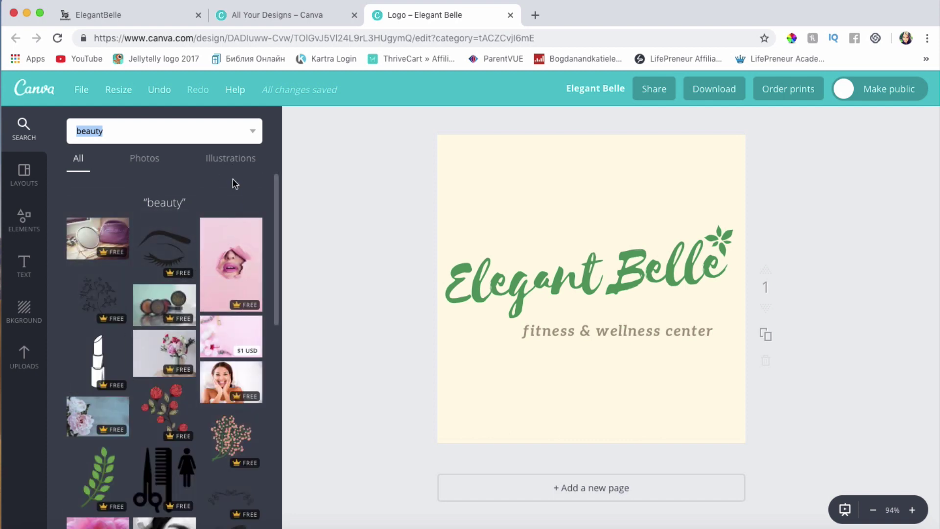
{"action": "left_click", "coordinate": [245, 161]}
{"action": "scroll", "coordinate": [207, 195], "scroll_direction": "down", "scroll_amount": 3}
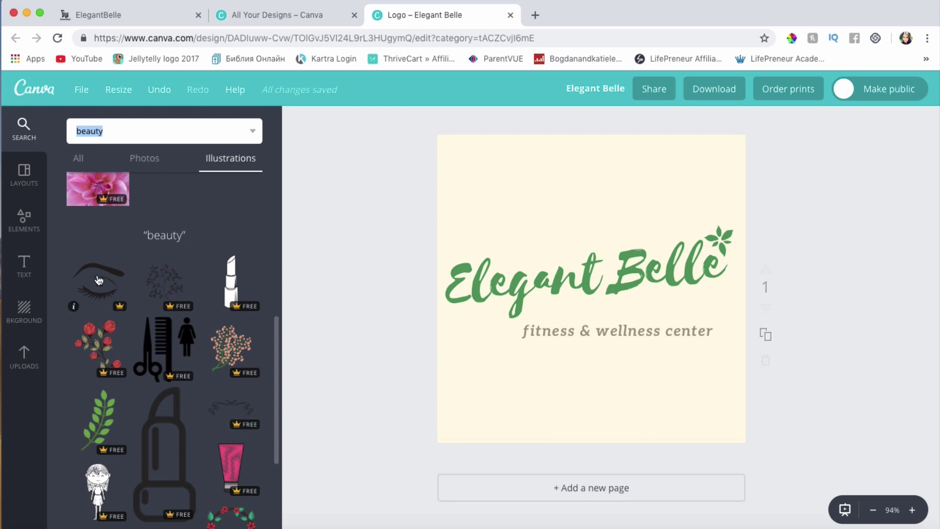
Add the closed-eye-and-brow illustration as a small icon above the "Elegant Belle" text, flipped horizontally
{"action": "left_click_drag", "start_coordinate": [98, 283], "coordinate": [570, 235]}
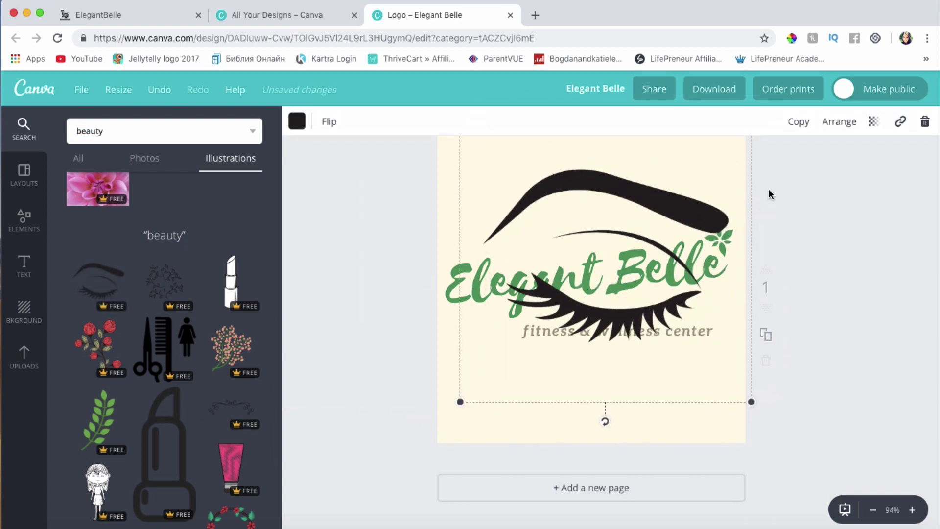
{"action": "left_click_drag", "start_coordinate": [751, 401], "coordinate": [591, 226]}
{"action": "left_click_drag", "start_coordinate": [542, 178], "coordinate": [543, 223]}
{"action": "left_click_drag", "start_coordinate": [588, 282], "coordinate": [524, 219]}
{"action": "left_click_drag", "start_coordinate": [501, 176], "coordinate": [597, 179]}
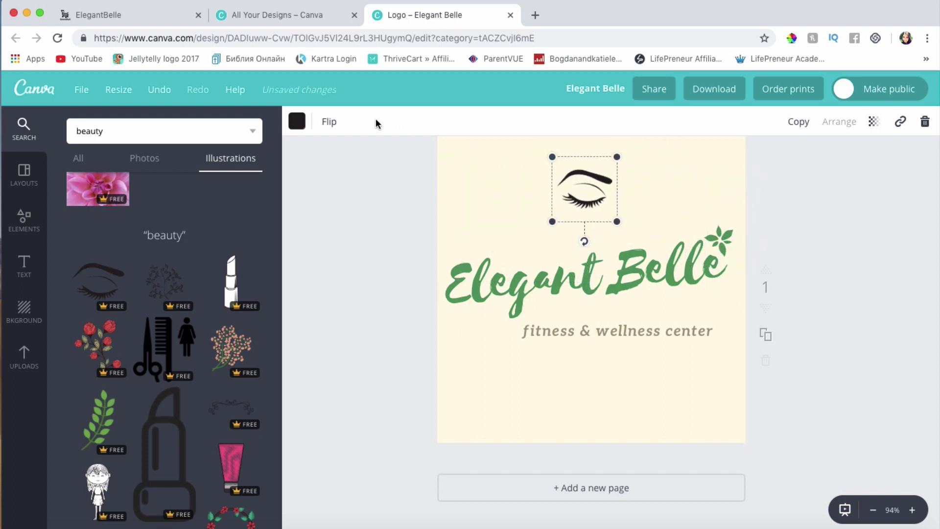
{"action": "left_click", "coordinate": [329, 122]}
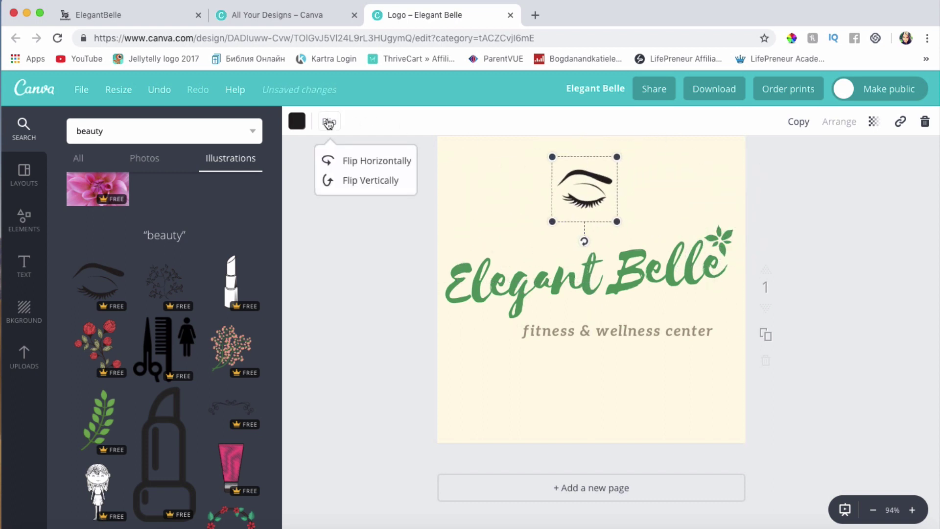
{"action": "left_click", "coordinate": [369, 167]}
Move the leaf ornament above the word "Elegant" and fit the eye illustration, made smaller, at the upper end of "Belle"
{"action": "left_click_drag", "start_coordinate": [715, 248], "coordinate": [512, 180]}
{"action": "left_click_drag", "start_coordinate": [596, 182], "coordinate": [690, 211]}
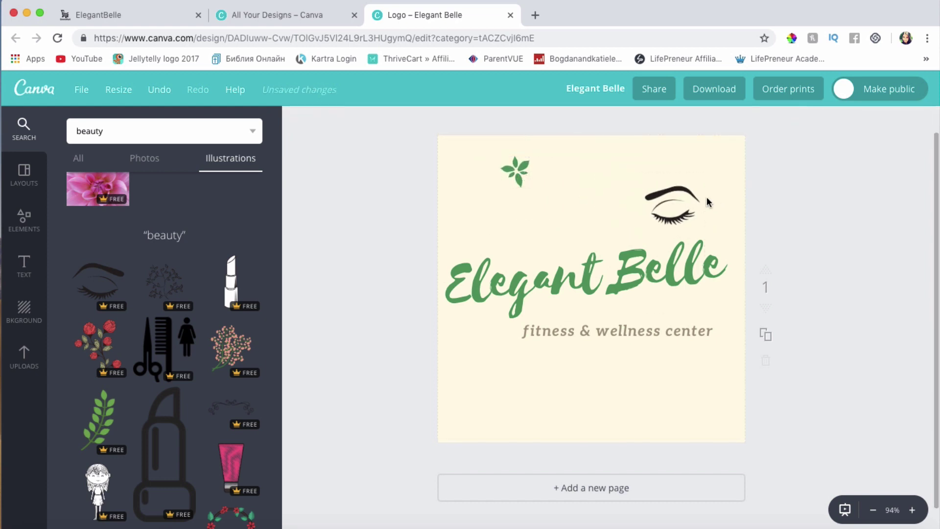
{"action": "left_click", "coordinate": [684, 193]}
{"action": "left_click_drag", "start_coordinate": [705, 173], "coordinate": [729, 245]}
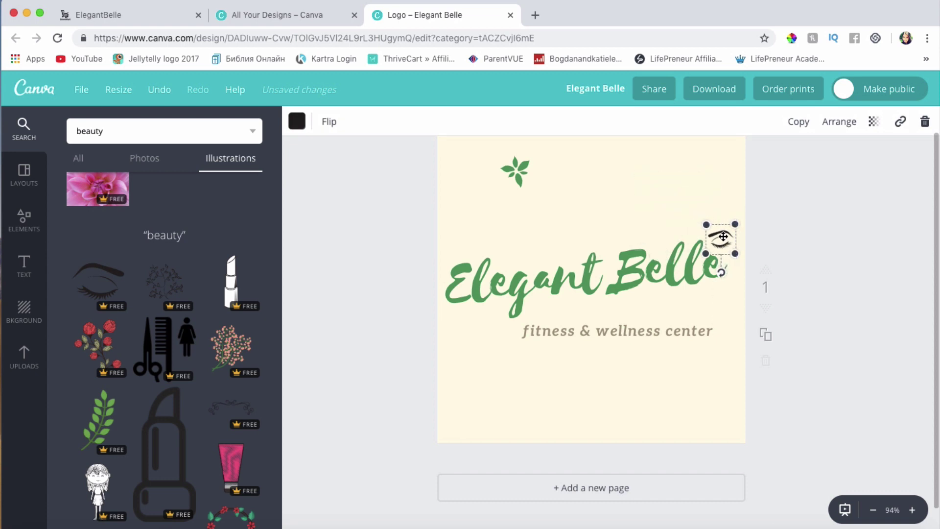
Replace the eye illustration with the pink five-petal flower, shrunk to a small accent above the last letter of "Belle"
{"action": "left_click", "coordinate": [925, 122]}
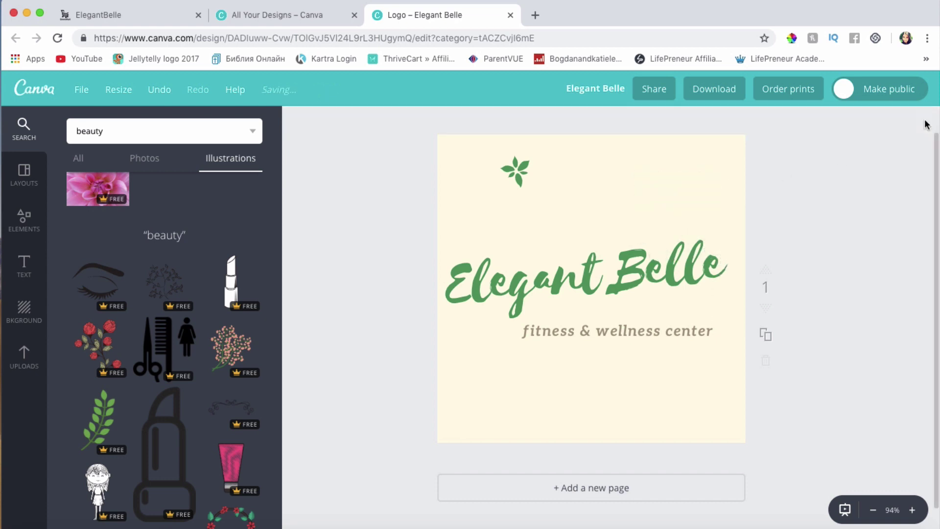
{"action": "scroll", "coordinate": [189, 360], "scroll_direction": "down", "scroll_amount": 10}
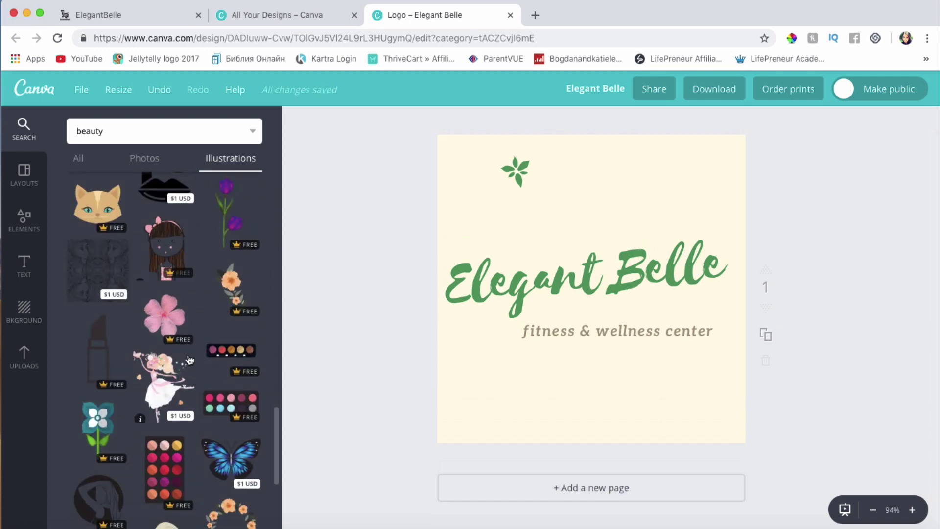
{"action": "left_click_drag", "start_coordinate": [165, 315], "coordinate": [624, 266]}
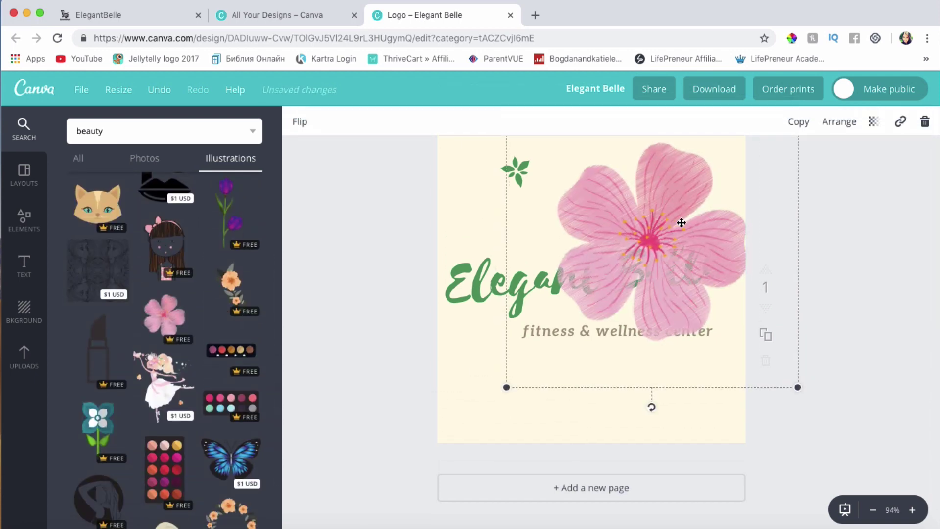
{"action": "left_click_drag", "start_coordinate": [797, 387], "coordinate": [614, 241]}
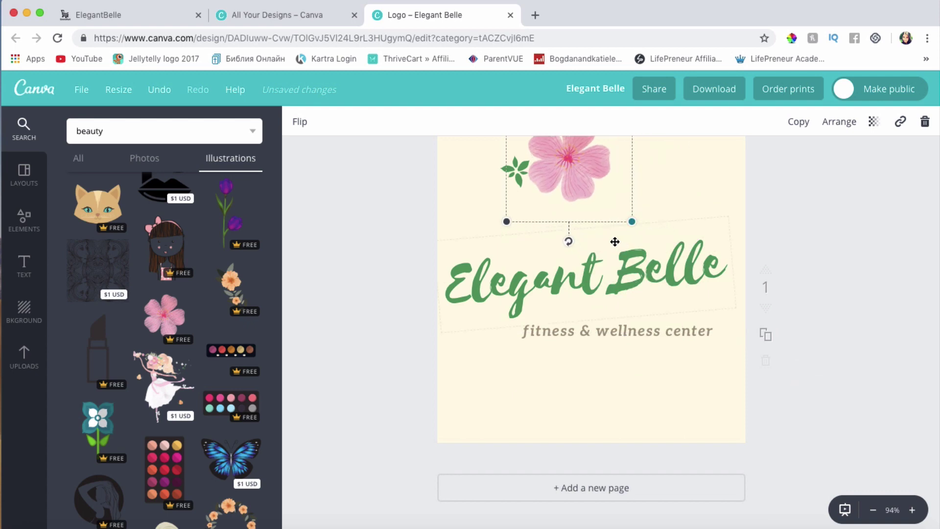
{"action": "left_click_drag", "start_coordinate": [574, 161], "coordinate": [611, 231]}
{"action": "left_click_drag", "start_coordinate": [668, 282], "coordinate": [592, 230]}
{"action": "left_click_drag", "start_coordinate": [572, 194], "coordinate": [722, 236]}
{"action": "key", "text": "Escape"}
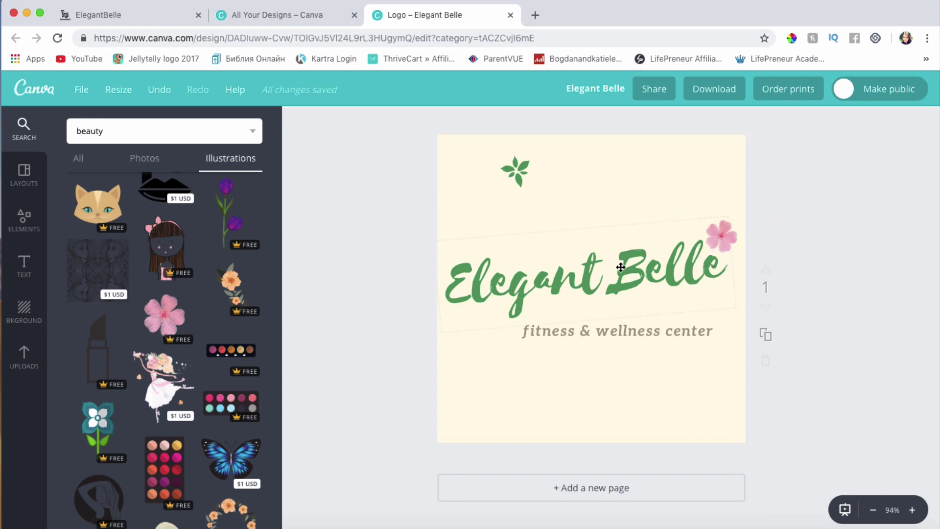
Nudge the pink flower slightly upward above the last letter of "Belle"
{"action": "left_click", "coordinate": [640, 267]}
{"action": "left_click", "coordinate": [878, 258]}
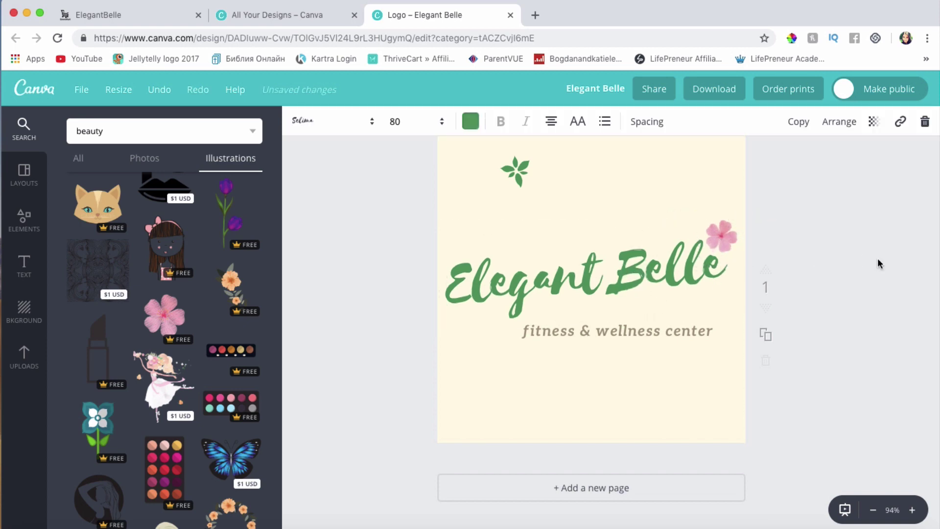
{"action": "left_click_drag", "start_coordinate": [721, 243], "coordinate": [721, 239]}
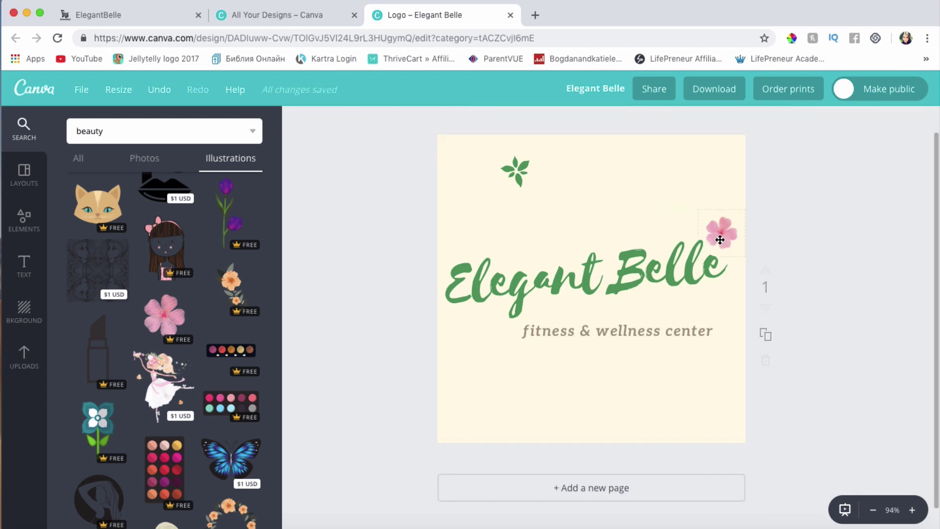
{"action": "left_click_drag", "start_coordinate": [720, 240], "coordinate": [721, 240]}
Sample the light pink F6B2C7 from a petal of the flower and copy its colour code
{"action": "left_click", "coordinate": [793, 39]}
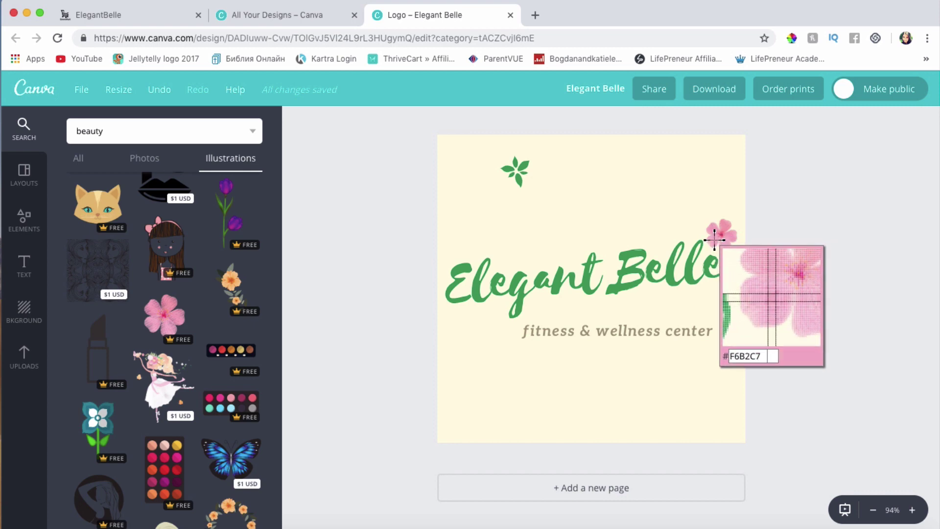
{"action": "left_click", "coordinate": [714, 240]}
{"action": "key", "text": "super+c"}
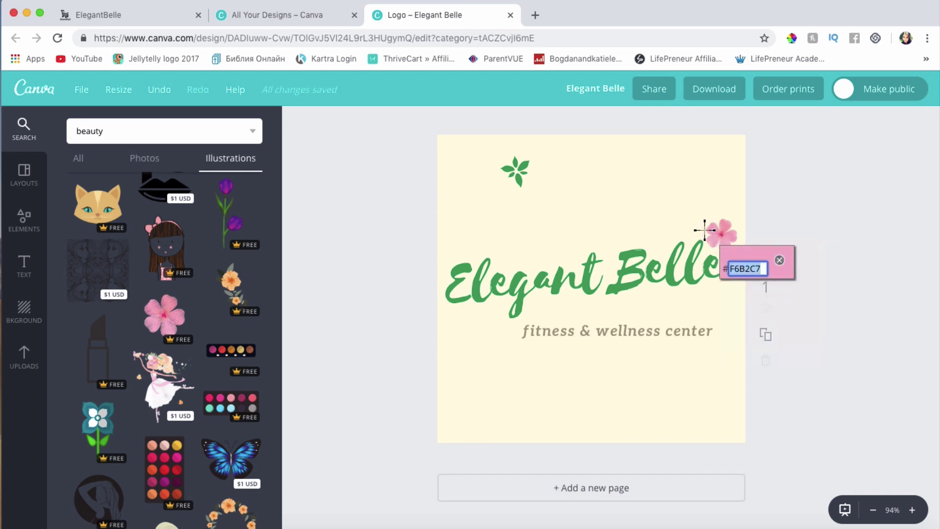
{"action": "left_click", "coordinate": [779, 261]}
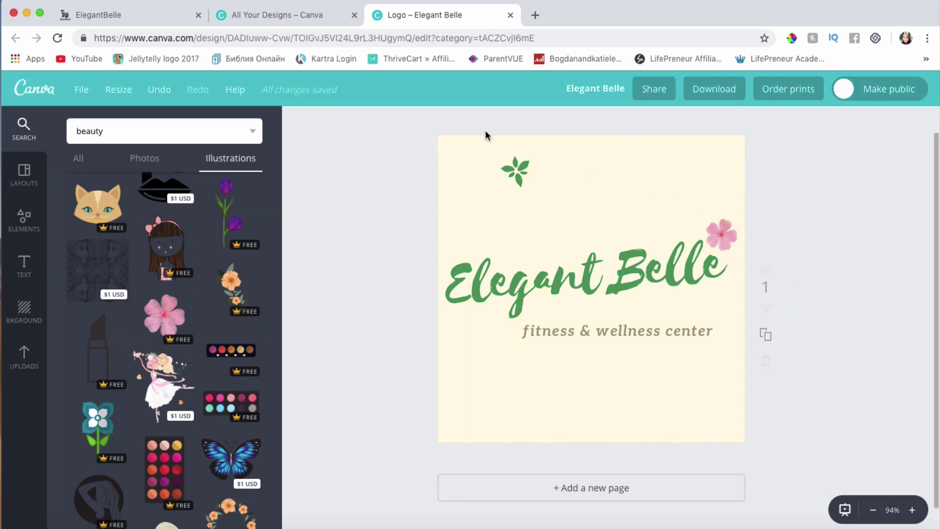
Set the "Elegant Belle" text colour to the copied pink F6B2C7
{"action": "left_click", "coordinate": [559, 282]}
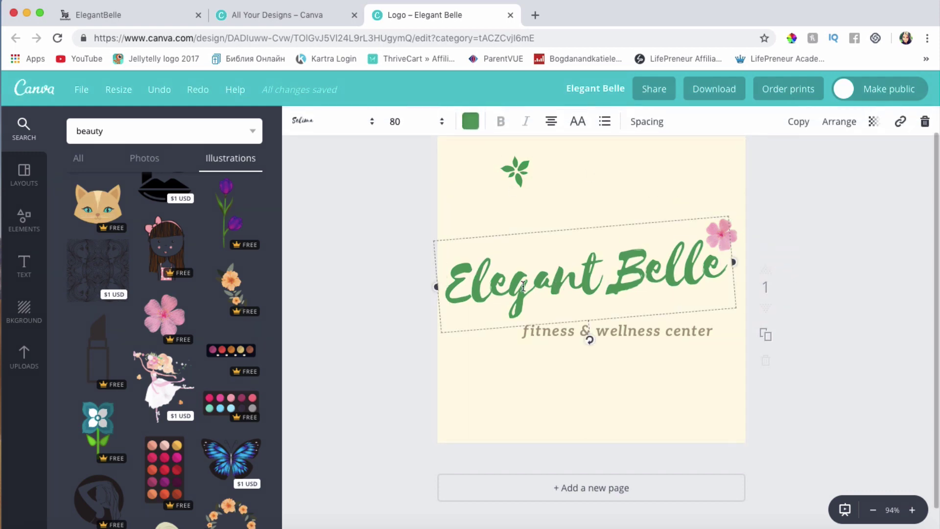
{"action": "left_click", "coordinate": [470, 122]}
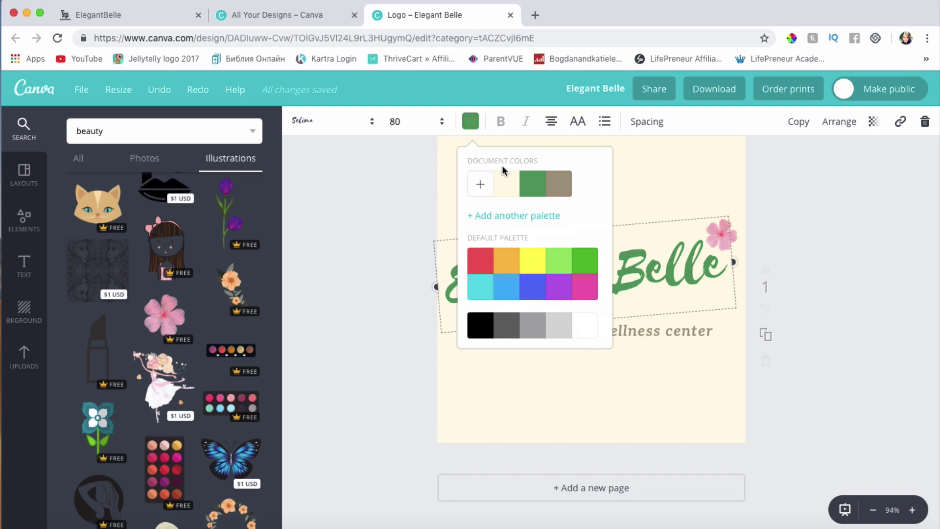
{"action": "left_click", "coordinate": [480, 185]}
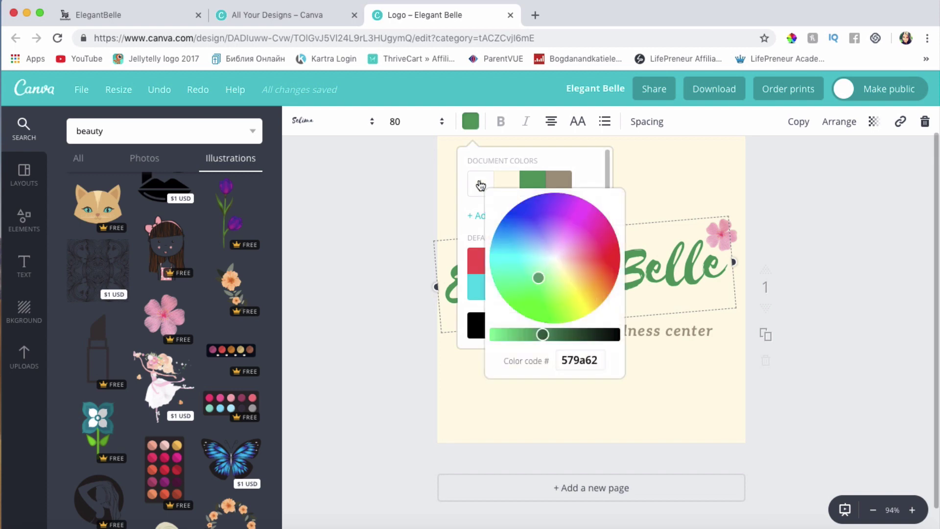
{"action": "left_click", "coordinate": [578, 357]}
{"action": "key", "text": "super+v"}
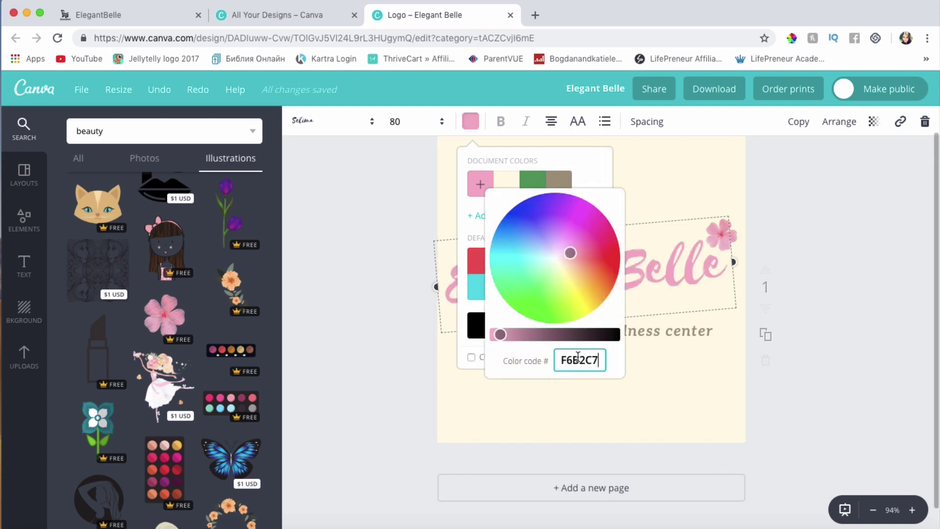
{"action": "left_click", "coordinate": [681, 386]}
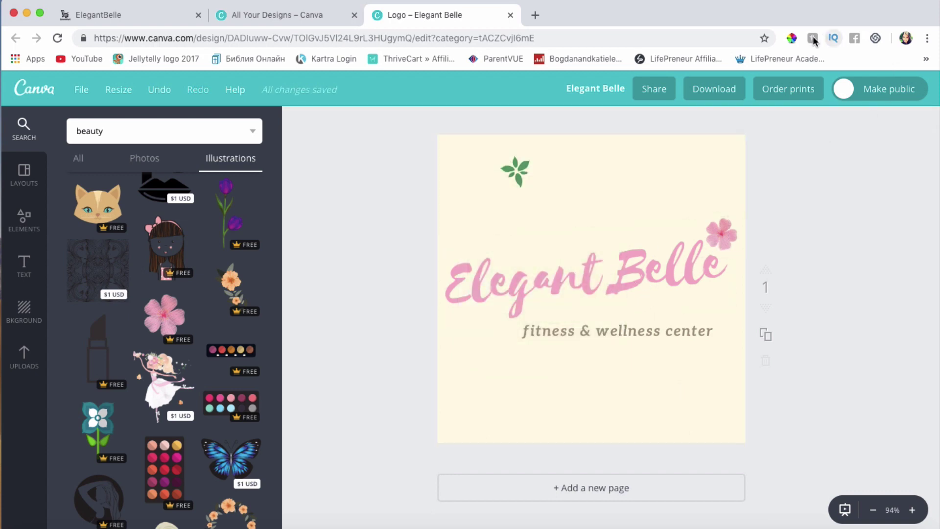
{"action": "left_click", "coordinate": [791, 38]}
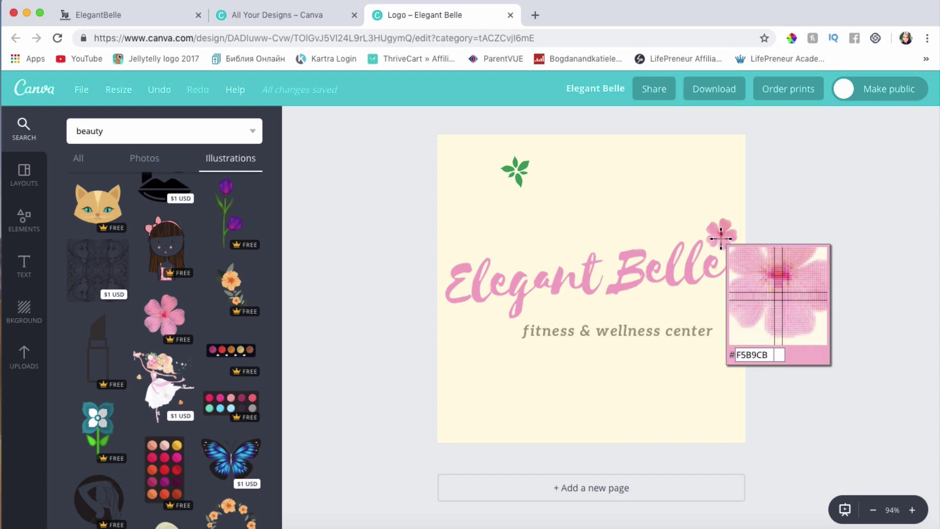
{"action": "left_click", "coordinate": [720, 235]}
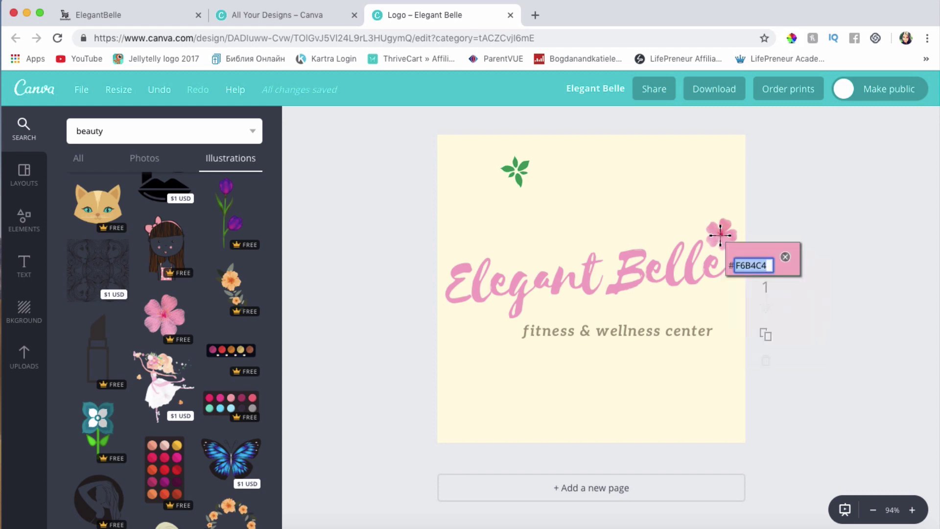
{"action": "left_click", "coordinate": [785, 257]}
Sample the darker pink FB80A1 near the flower's centre and copy its colour code
{"action": "left_click", "coordinate": [792, 39]}
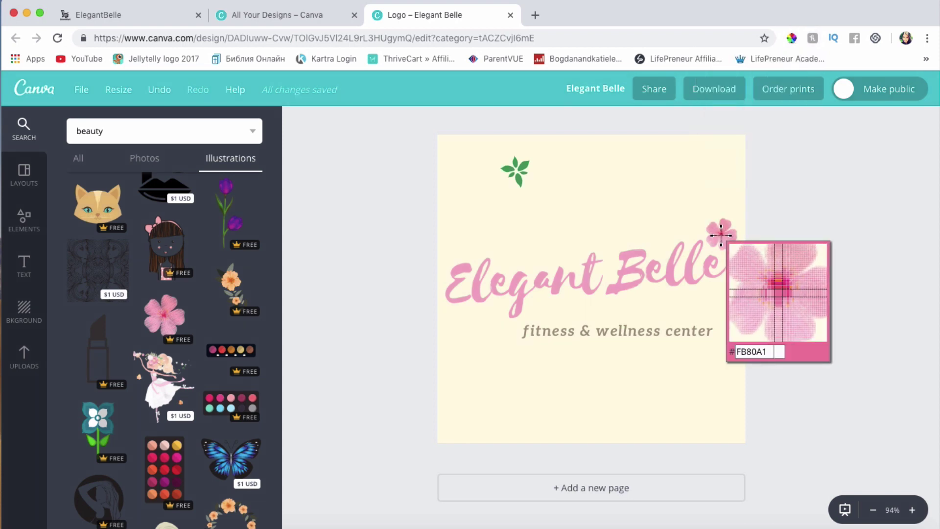
{"action": "left_click", "coordinate": [721, 235]}
{"action": "key", "text": "super+c"}
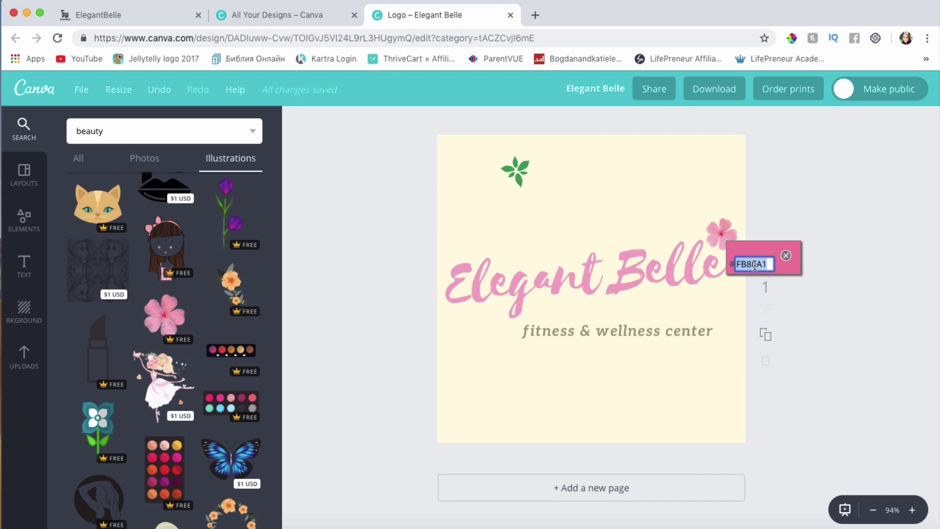
{"action": "left_click", "coordinate": [785, 256]}
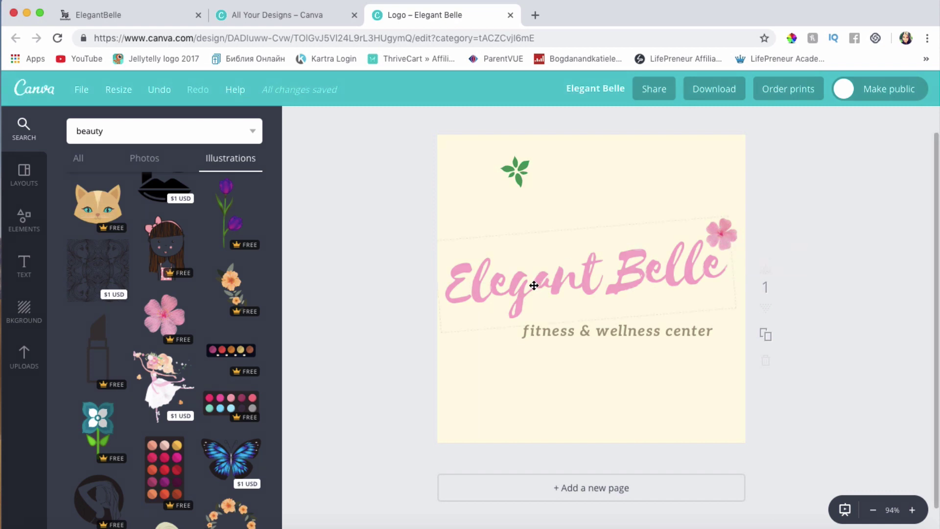
Set the "Elegant Belle" text colour to the copied darker pink FB80A1
{"action": "left_click", "coordinate": [493, 243]}
{"action": "left_click", "coordinate": [471, 121]}
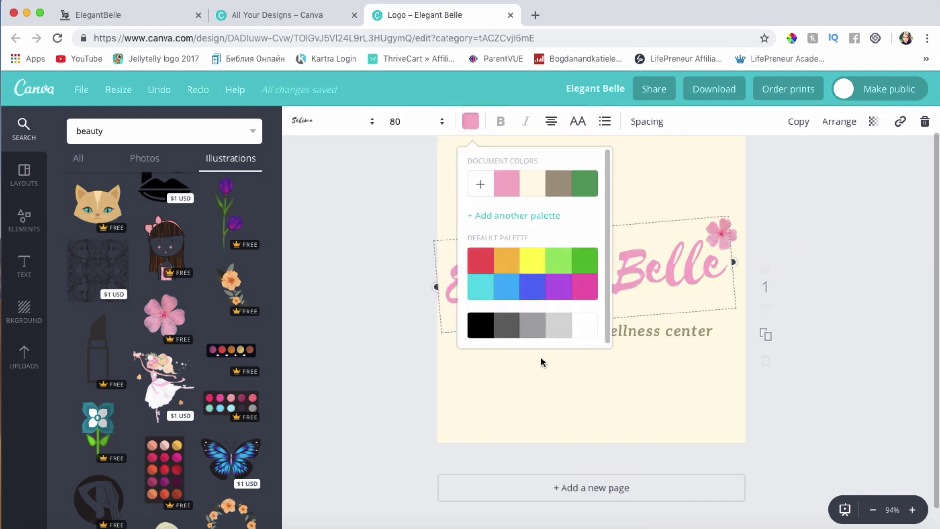
{"action": "left_click", "coordinate": [480, 185]}
{"action": "left_click", "coordinate": [577, 363]}
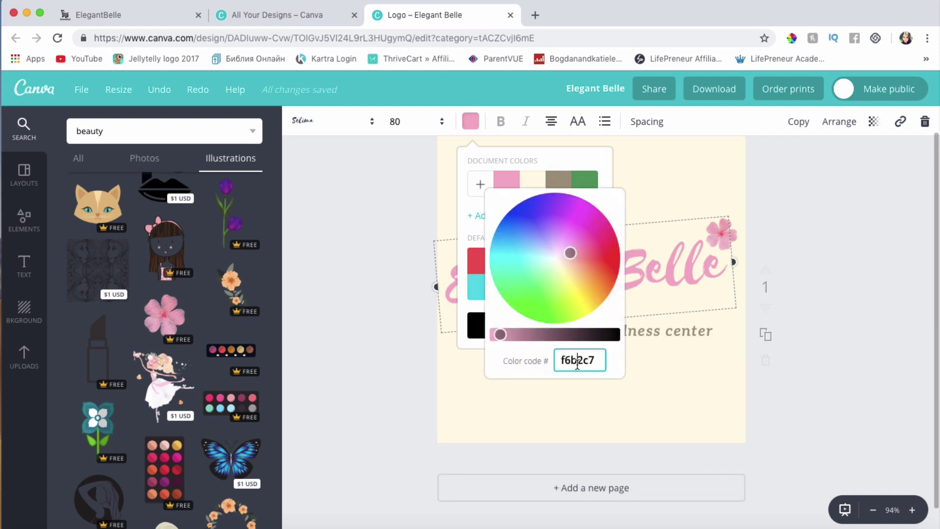
{"action": "double_click", "coordinate": [577, 363]}
{"action": "key", "text": "super+v"}
{"action": "left_click", "coordinate": [838, 378]}
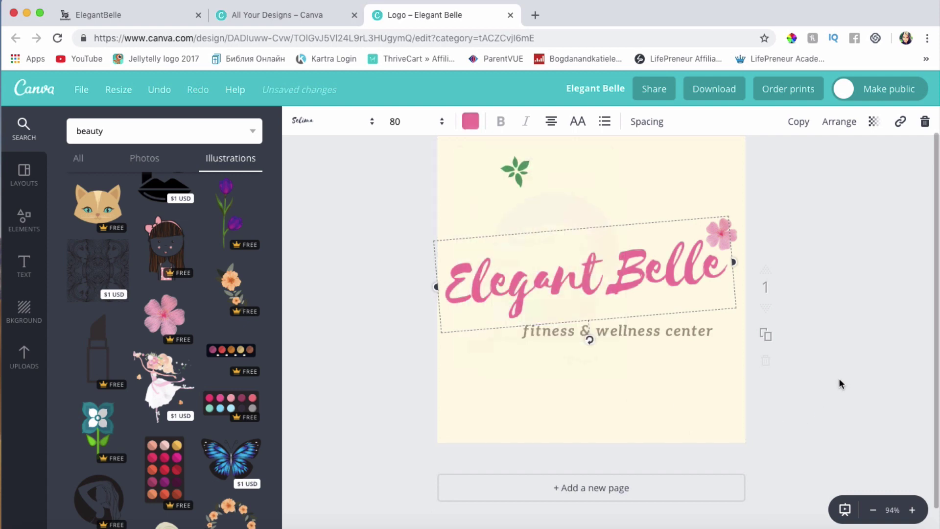
{"action": "left_click", "coordinate": [835, 359]}
Swap the flower for the leaf ornament above the last letter of "Belle" and recolour the ornament in the title's darker pink
{"action": "left_click_drag", "start_coordinate": [728, 231], "coordinate": [615, 173]}
{"action": "left_click_drag", "start_coordinate": [515, 171], "coordinate": [717, 236]}
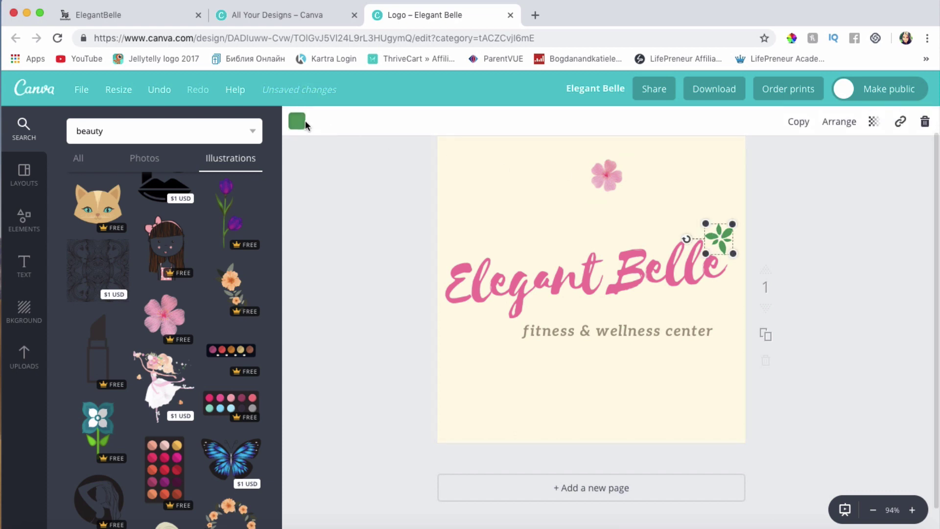
{"action": "left_click", "coordinate": [296, 121]}
{"action": "left_click", "coordinate": [405, 319]}
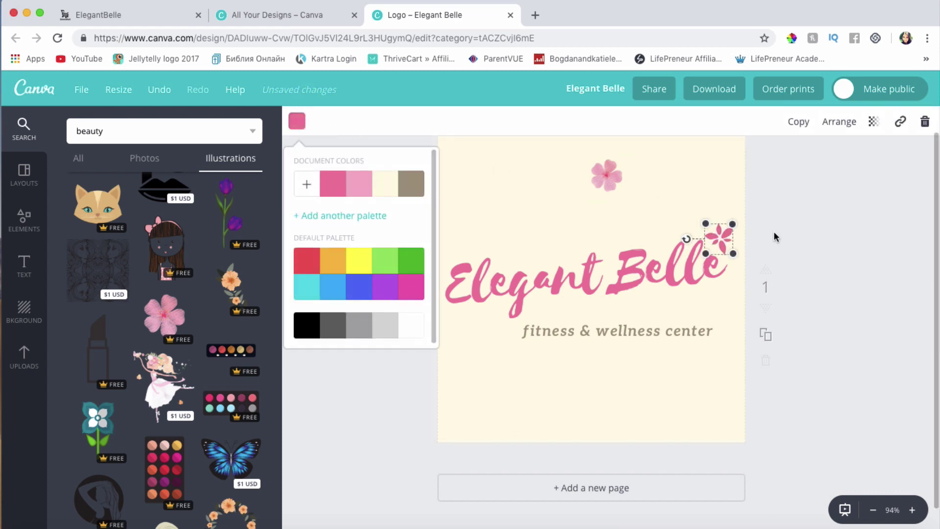
{"action": "left_click", "coordinate": [879, 268]}
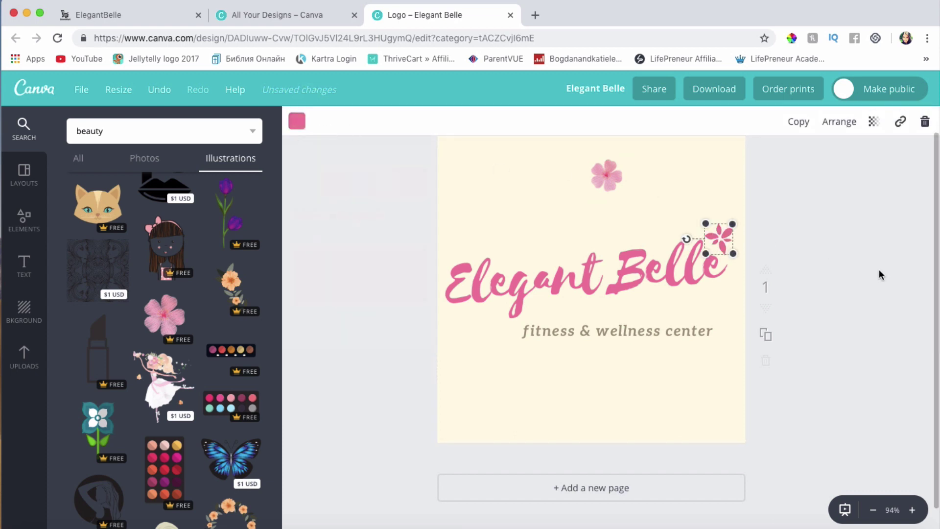
Delete the cream background and the unused pink flower from the logo
{"action": "left_click", "coordinate": [656, 390]}
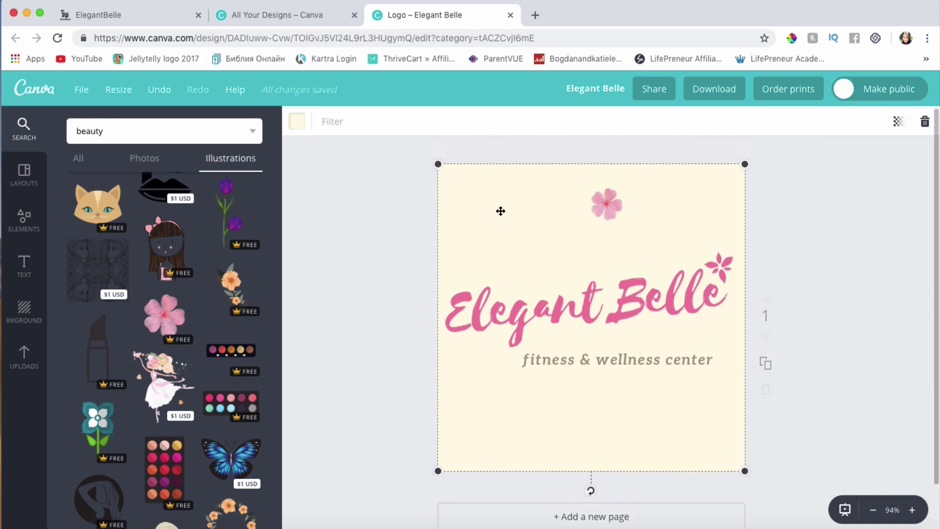
{"action": "key", "text": "Delete"}
{"action": "left_click", "coordinate": [605, 203]}
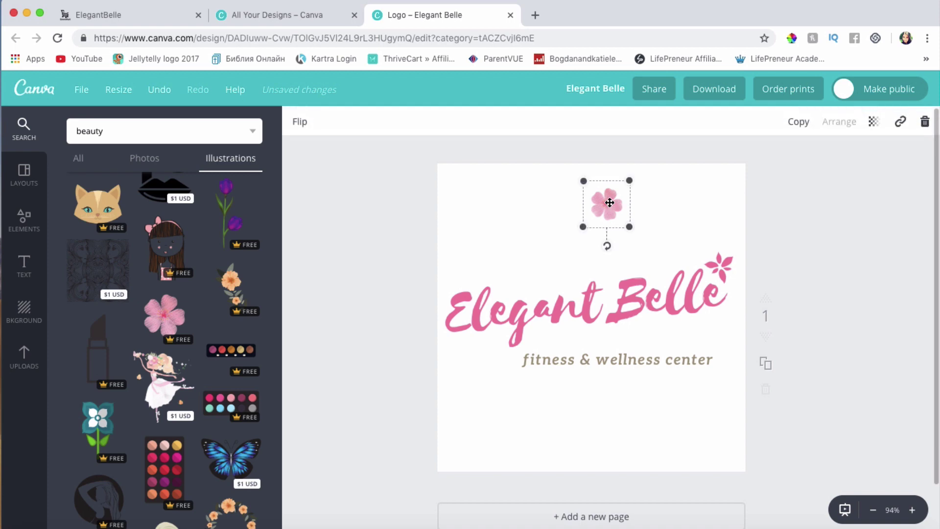
{"action": "left_click", "coordinate": [924, 122]}
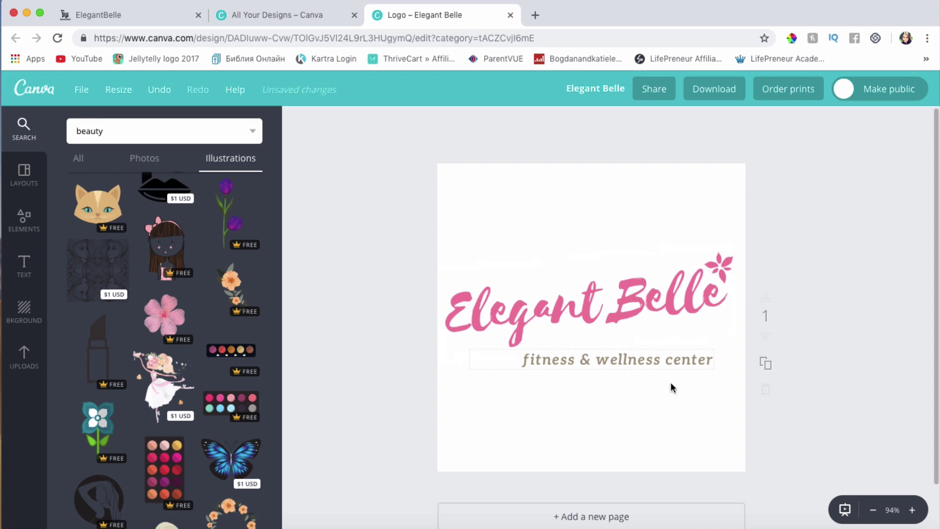
Move the tagline up close beneath "Elegant Belle" and replace its text with "beauty & apparel"
{"action": "left_click_drag", "start_coordinate": [644, 359], "coordinate": [663, 336]}
{"action": "left_click", "coordinate": [660, 344]}
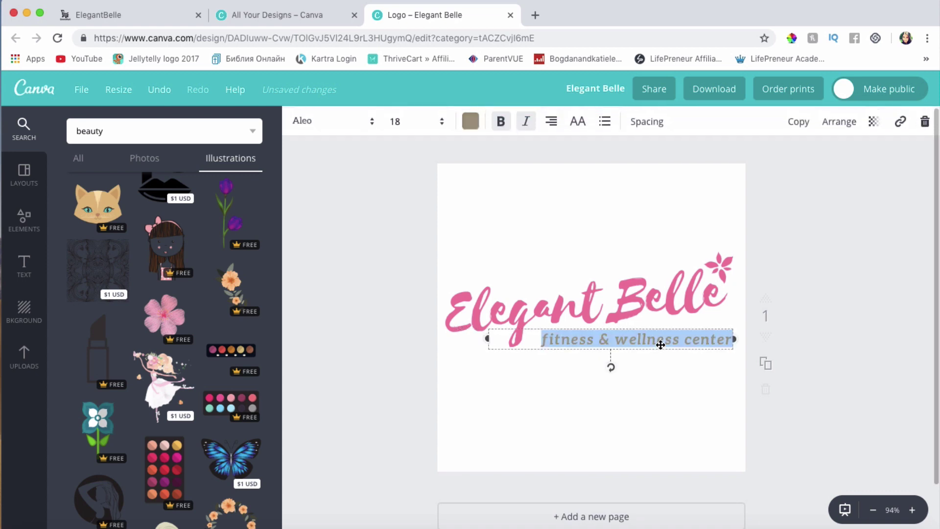
{"action": "type", "text": "beau"}
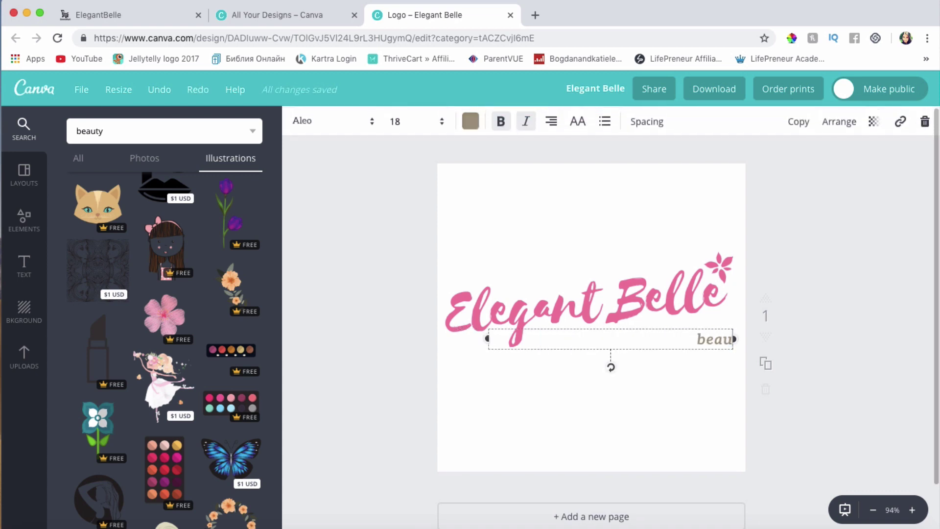
{"action": "type", "text": "ty &"}
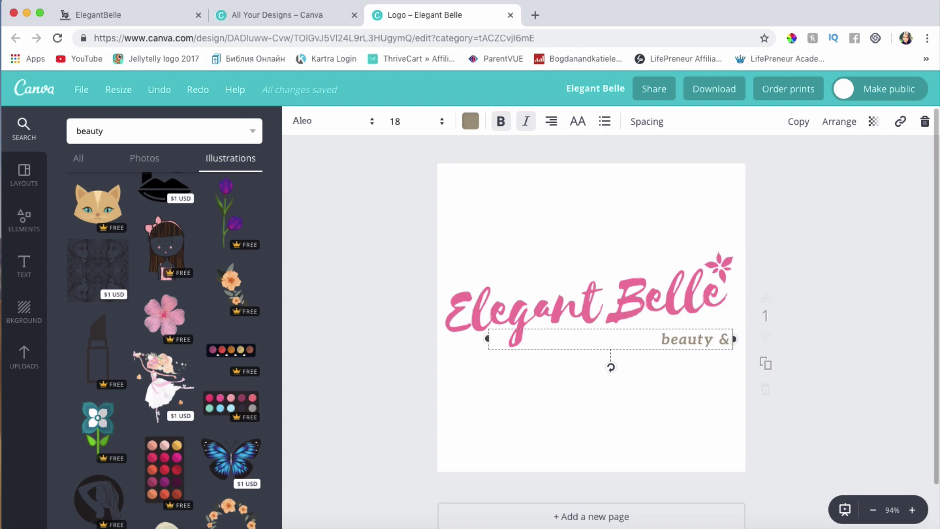
{"action": "type", "text": " apparel"}
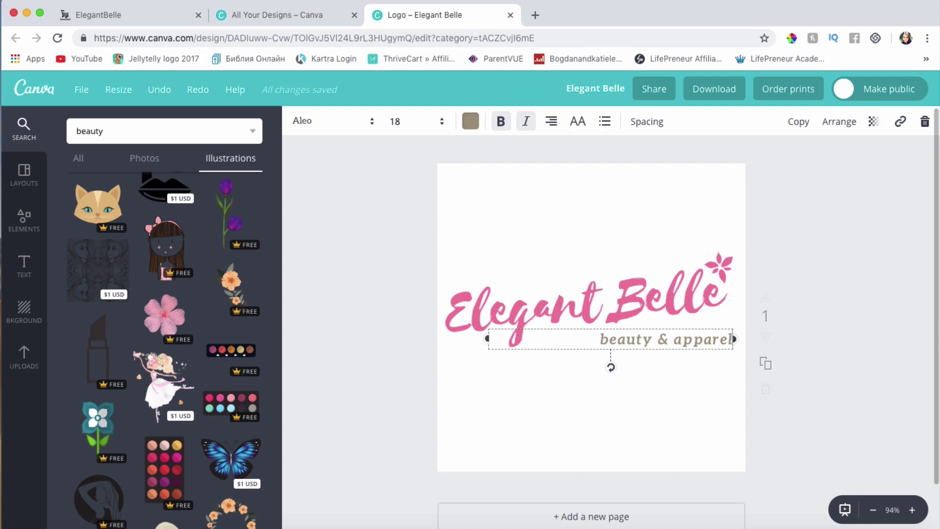
{"action": "left_click", "coordinate": [843, 388]}
Fine-tune the positions of the tagline, the "Elegant Belle" title and the leaf ornament so they line up
{"action": "left_click_drag", "start_coordinate": [706, 344], "coordinate": [655, 341]}
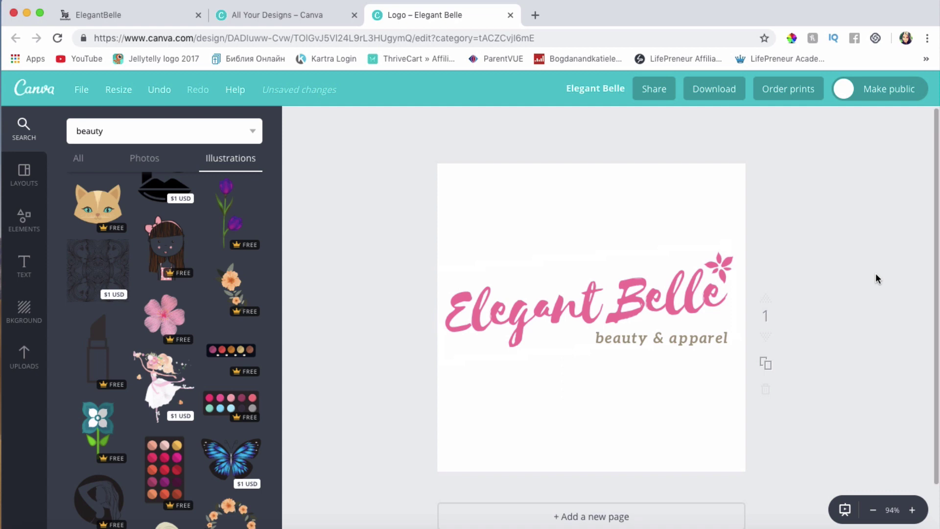
{"action": "left_click_drag", "start_coordinate": [614, 304], "coordinate": [619, 307]}
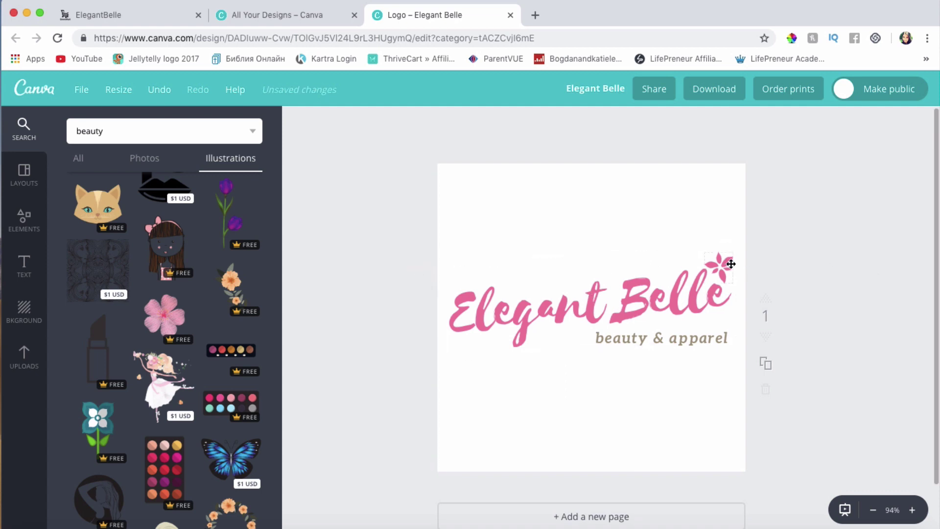
{"action": "left_click_drag", "start_coordinate": [730, 264], "coordinate": [731, 264]}
Duplicate the finished logo page
{"action": "scroll", "coordinate": [864, 415], "scroll_direction": "down", "scroll_amount": 2}
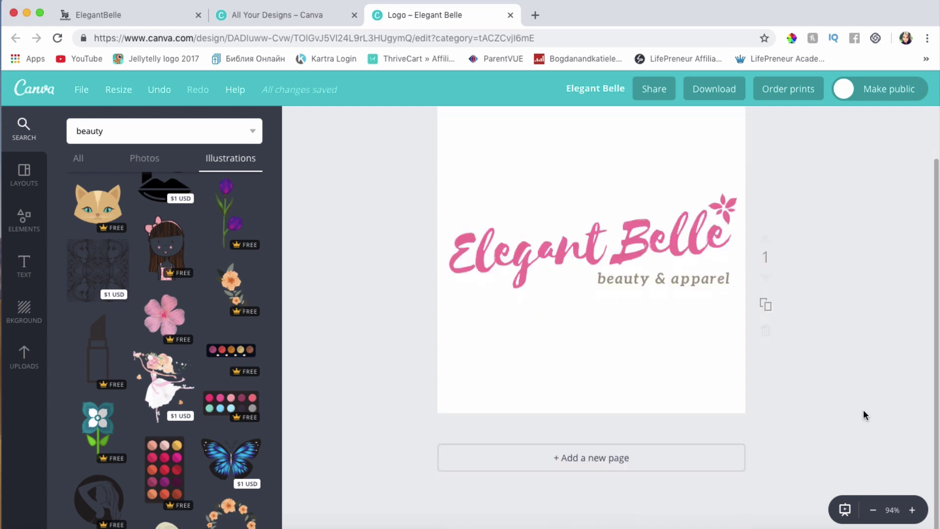
{"action": "left_click", "coordinate": [766, 310]}
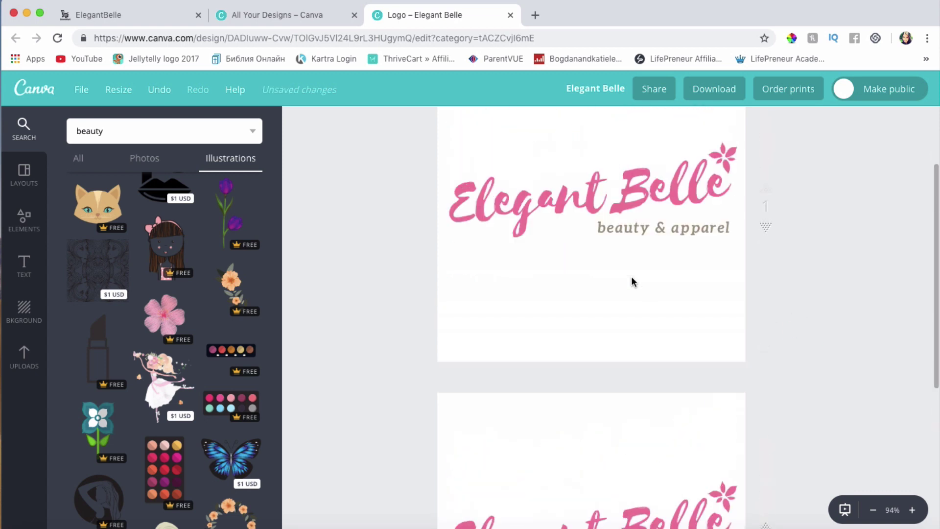
Recolour the "beauty & apparel" tagline on the second page dark grey, after trying orange, yellow and a lighter grey
{"action": "scroll", "coordinate": [685, 348], "scroll_direction": "down", "scroll_amount": 2}
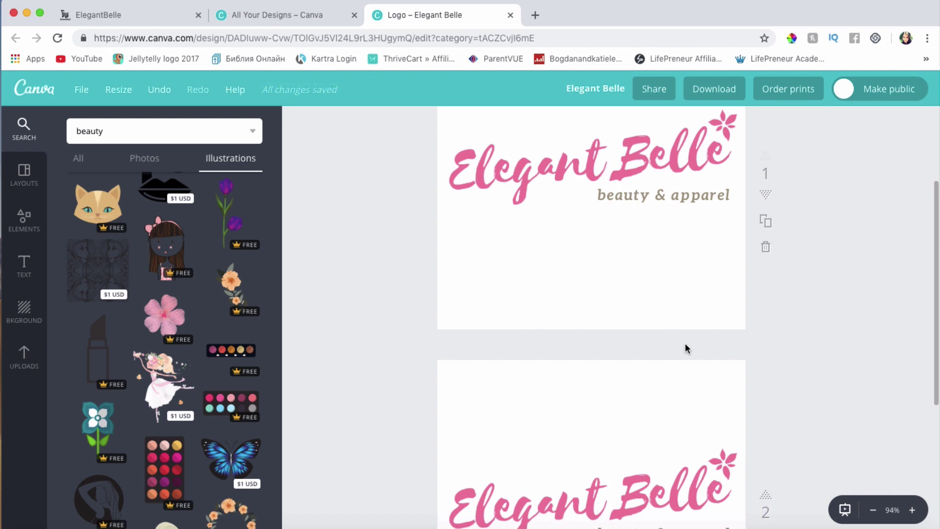
{"action": "scroll", "coordinate": [685, 348], "scroll_direction": "down", "scroll_amount": 3}
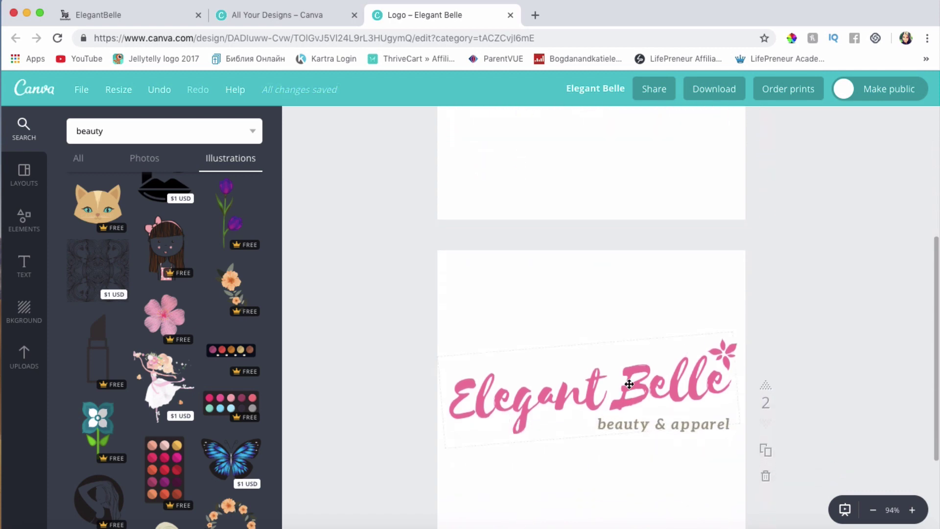
{"action": "left_click", "coordinate": [629, 384]}
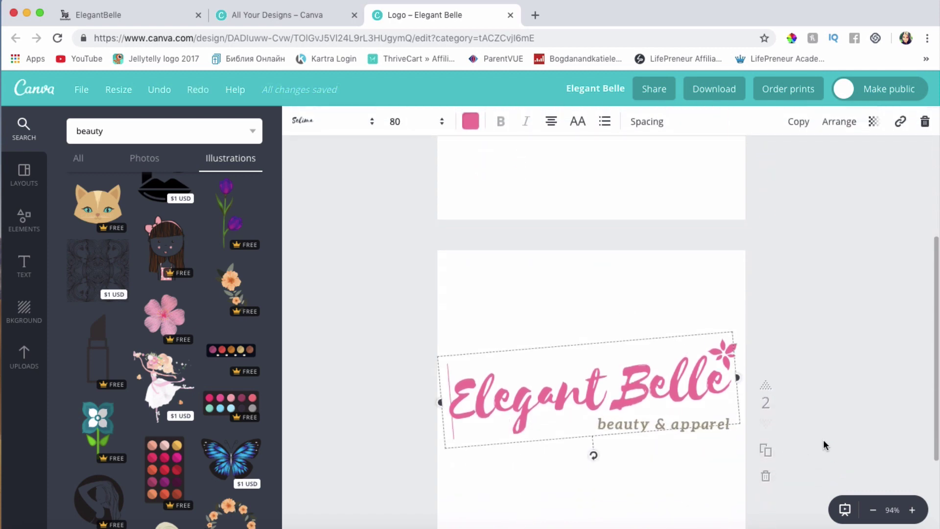
{"action": "left_click", "coordinate": [687, 422]}
{"action": "double_click", "coordinate": [686, 422]}
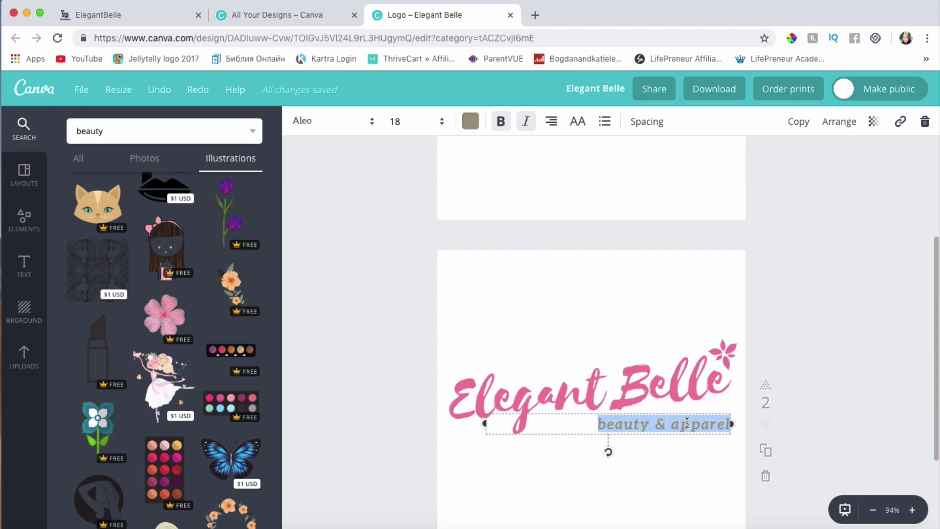
{"action": "left_click", "coordinate": [470, 121]}
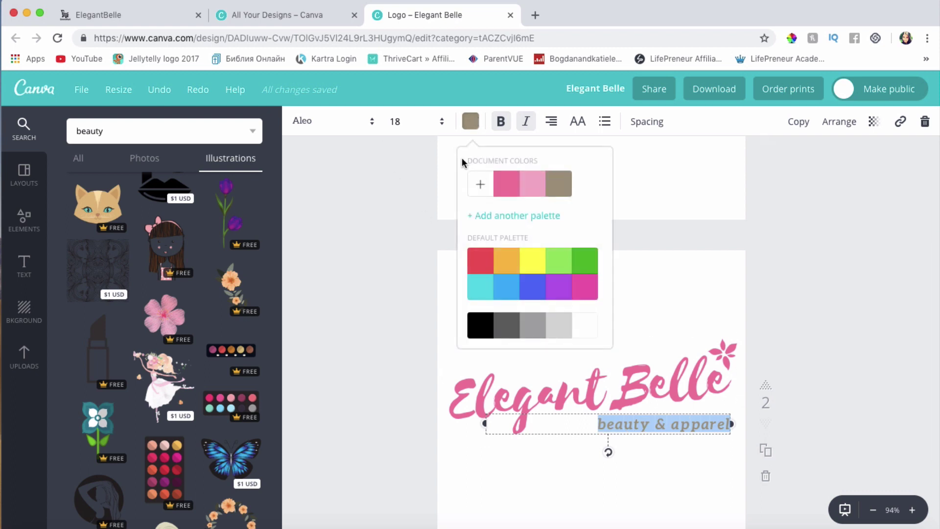
{"action": "left_click", "coordinate": [511, 267]}
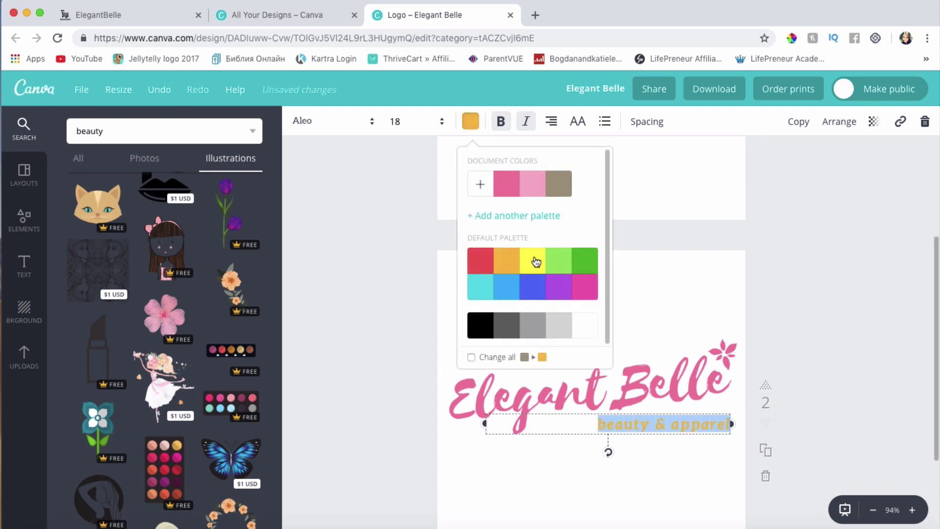
{"action": "left_click", "coordinate": [533, 261]}
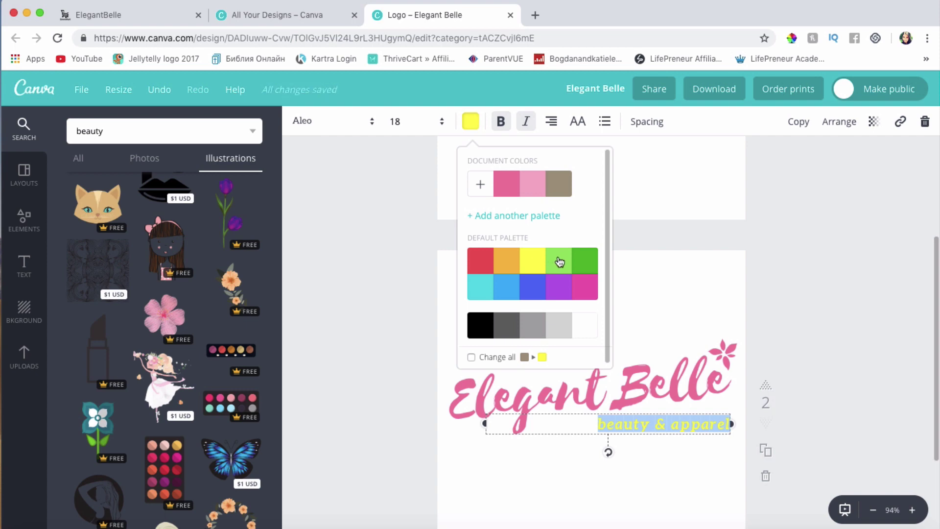
{"action": "left_click", "coordinate": [513, 325]}
{"action": "left_click", "coordinate": [541, 327]}
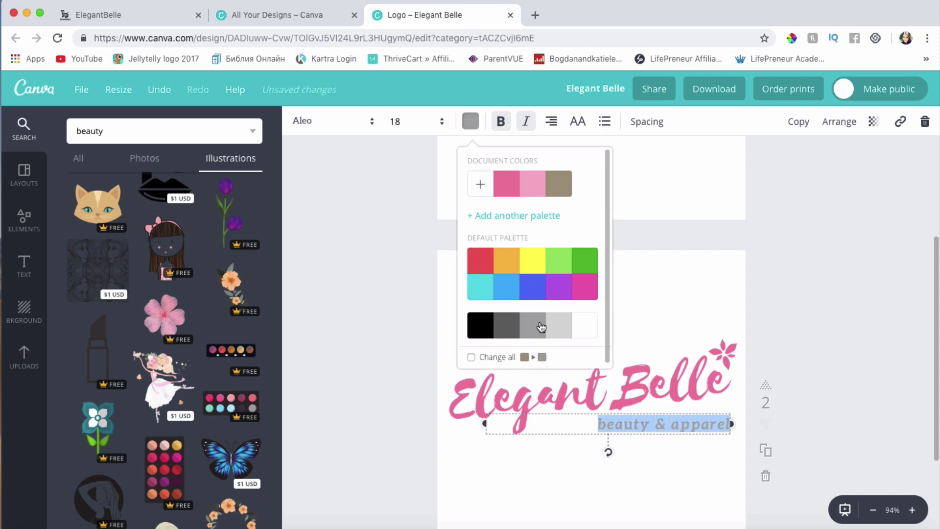
{"action": "left_click", "coordinate": [511, 328]}
{"action": "left_click", "coordinate": [881, 280]}
{"action": "left_click", "coordinate": [880, 280]}
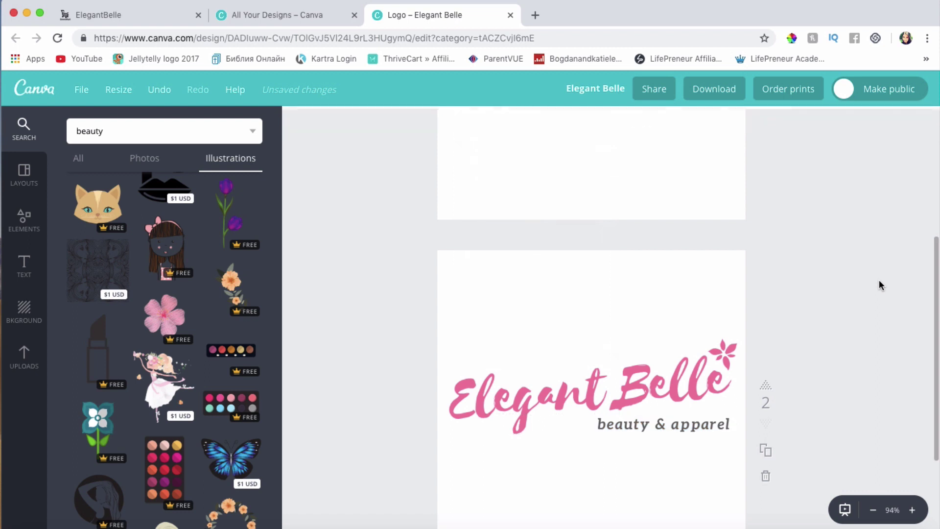
Duplicate the second page with the dark grey tagline
{"action": "scroll", "coordinate": [880, 280], "scroll_direction": "up", "scroll_amount": 3}
{"action": "scroll", "coordinate": [879, 280], "scroll_direction": "down", "scroll_amount": 5}
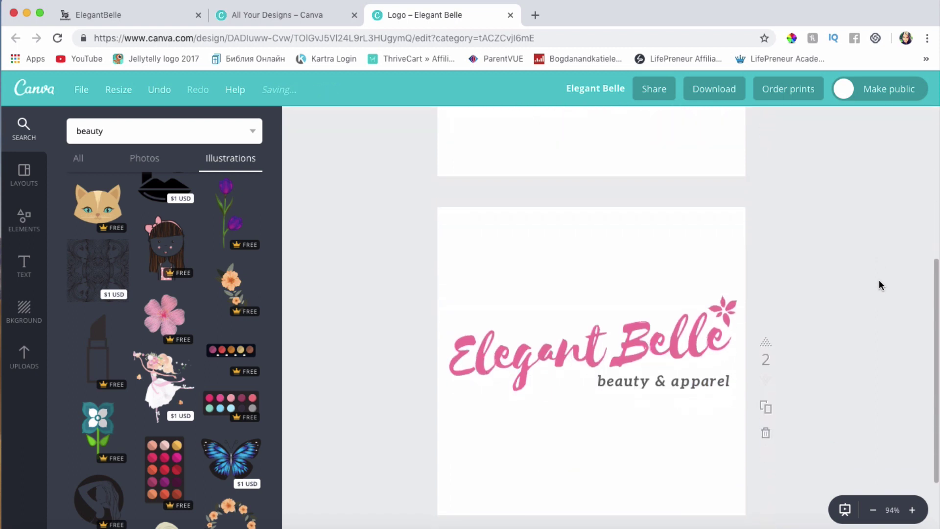
{"action": "left_click", "coordinate": [766, 410]}
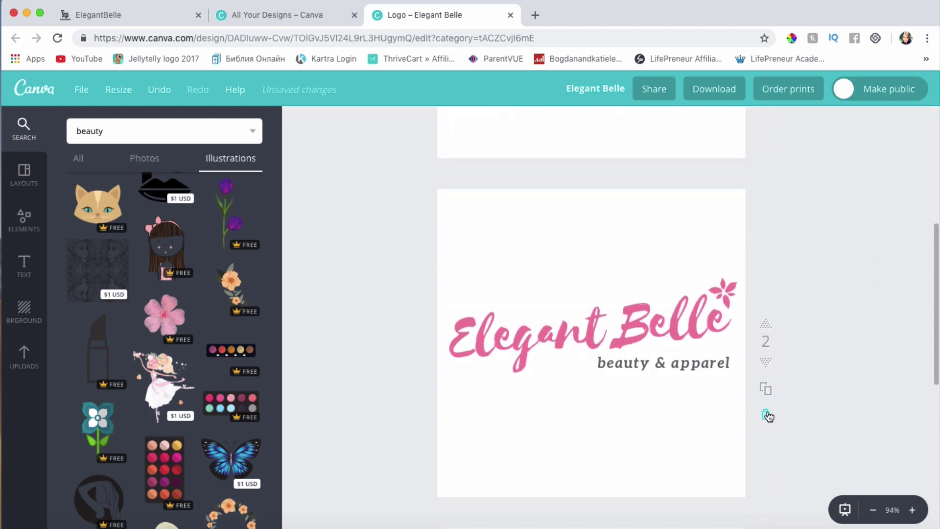
Recolour the "Elegant Belle" title and the leaf ornament on the third page orange from the default palette
{"action": "left_click", "coordinate": [634, 300]}
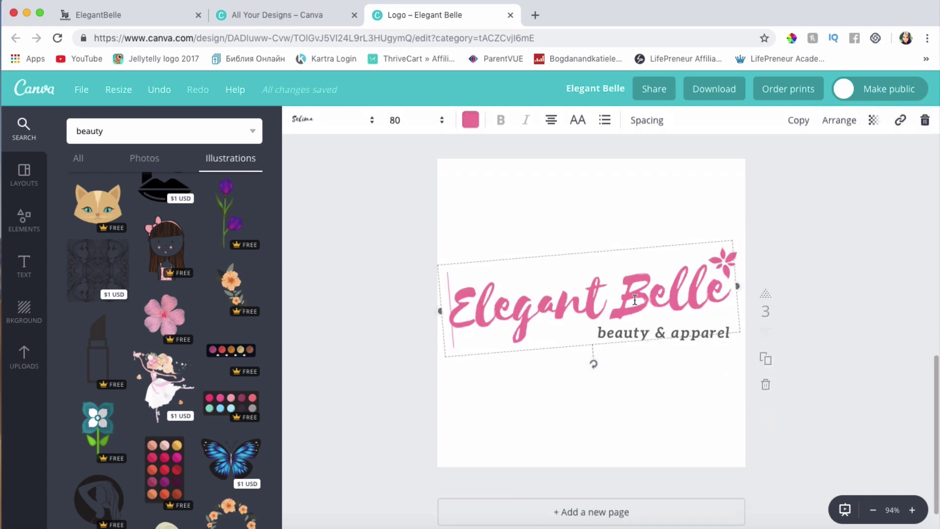
{"action": "key", "text": "ctrl+a"}
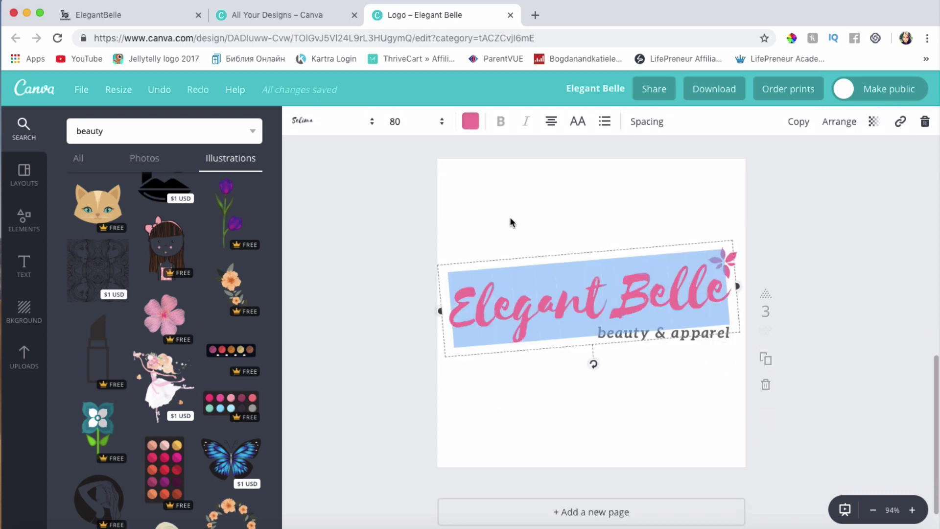
{"action": "left_click", "coordinate": [470, 121]}
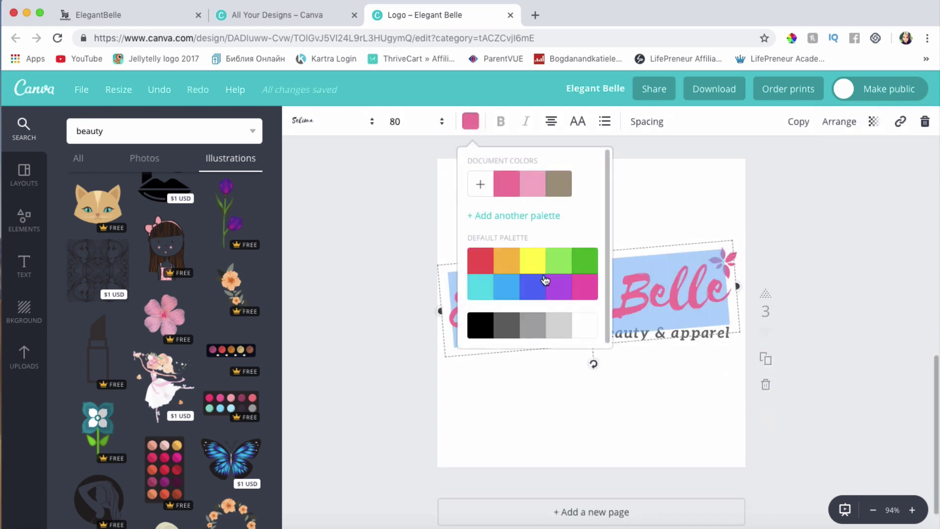
{"action": "left_click", "coordinate": [506, 270]}
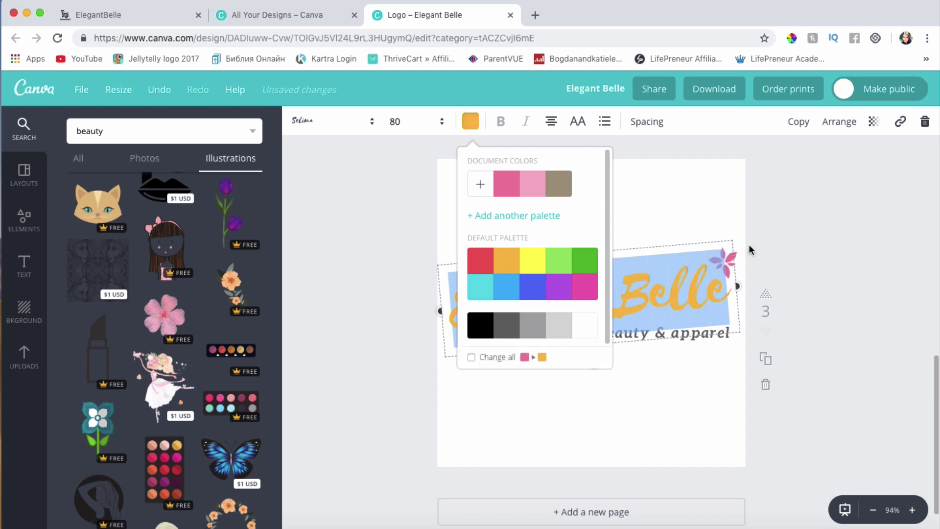
{"action": "left_click", "coordinate": [846, 247]}
{"action": "left_click", "coordinate": [774, 267]}
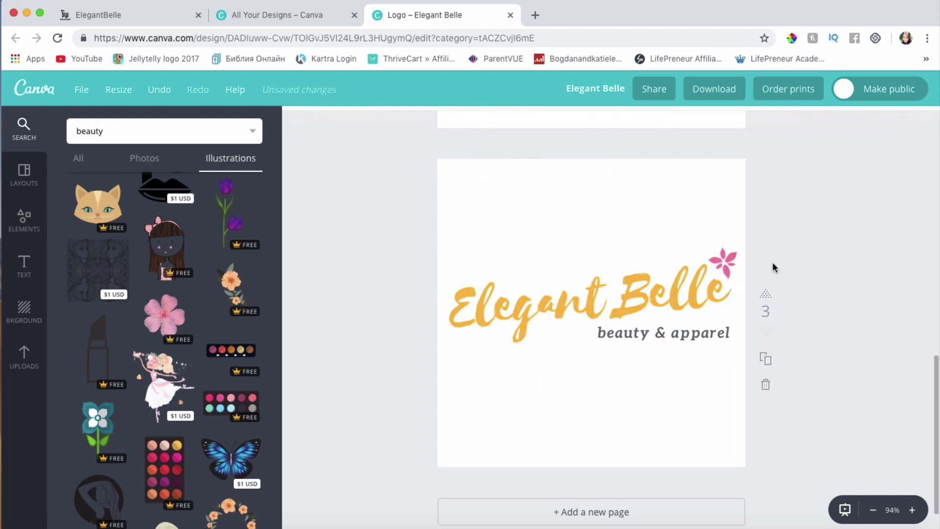
{"action": "left_click", "coordinate": [721, 261]}
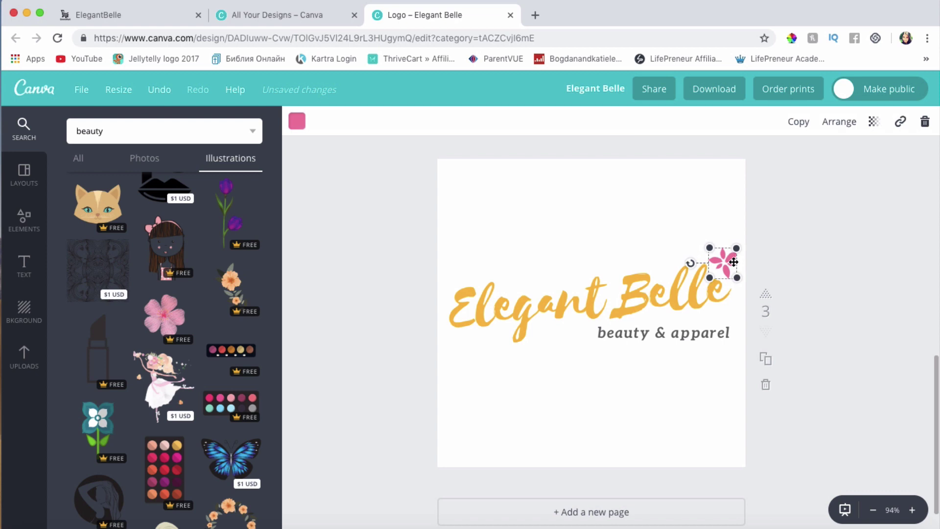
{"action": "left_click", "coordinate": [296, 121]}
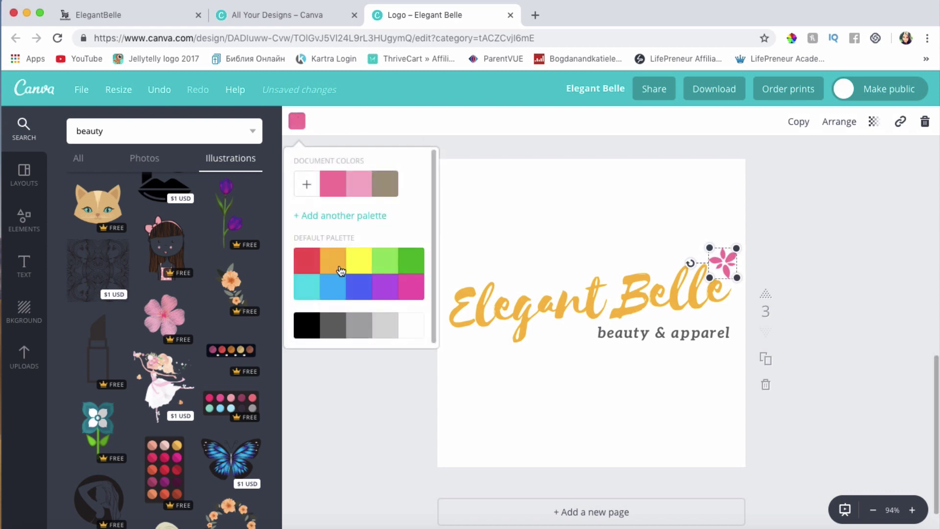
Compare the logo variants across the pages and delete the orange third page
{"action": "scroll", "coordinate": [773, 251], "scroll_direction": "up", "scroll_amount": 9}
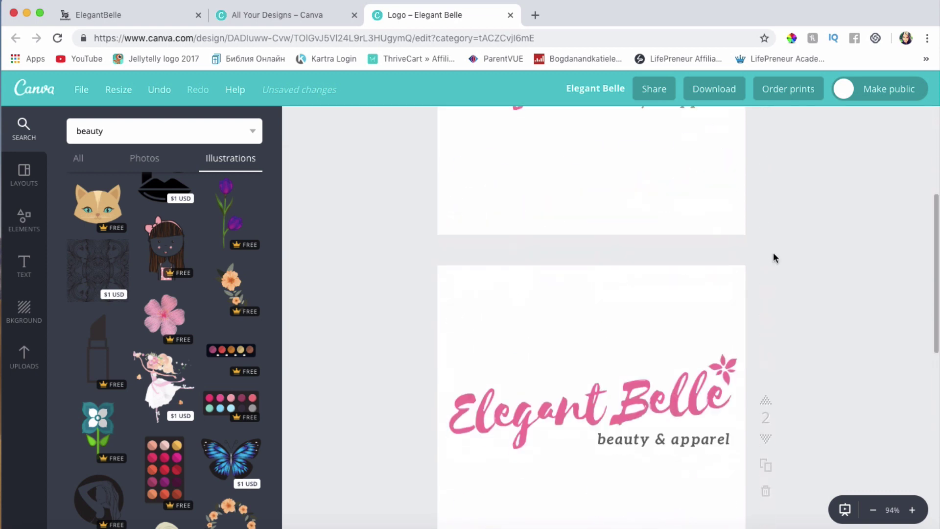
{"action": "scroll", "coordinate": [773, 253], "scroll_direction": "down", "scroll_amount": 8}
{"action": "scroll", "coordinate": [774, 254], "scroll_direction": "up", "scroll_amount": 4}
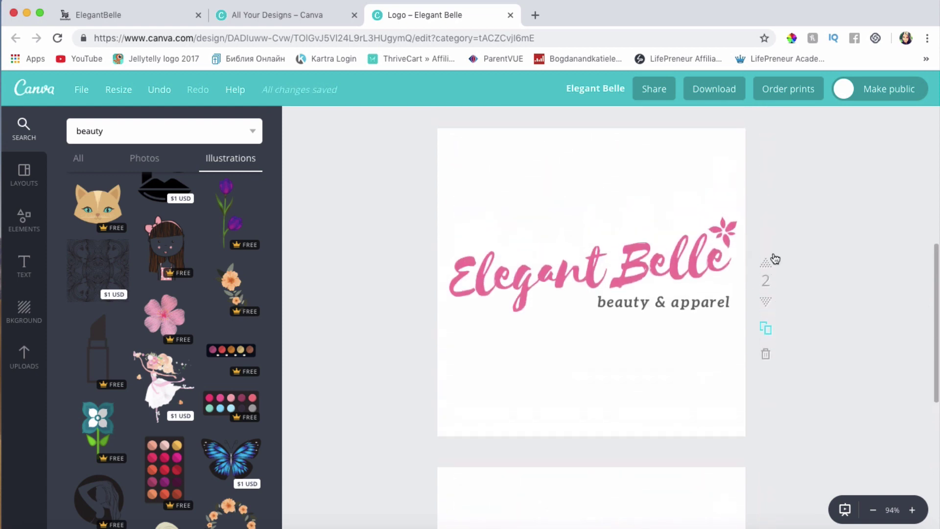
{"action": "scroll", "coordinate": [774, 258], "scroll_direction": "up", "scroll_amount": 1}
{"action": "scroll", "coordinate": [772, 258], "scroll_direction": "down", "scroll_amount": 3}
{"action": "scroll", "coordinate": [772, 258], "scroll_direction": "up", "scroll_amount": 3}
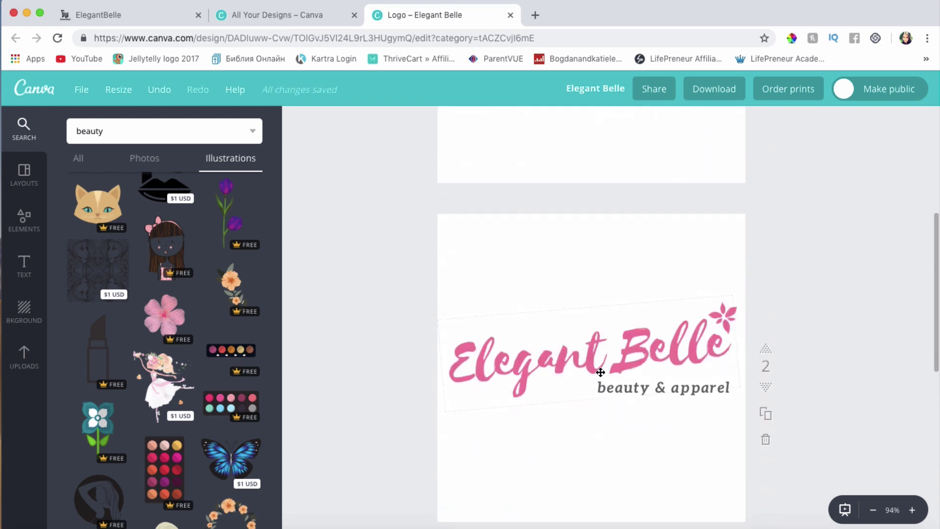
{"action": "scroll", "coordinate": [562, 398], "scroll_direction": "down", "scroll_amount": 8}
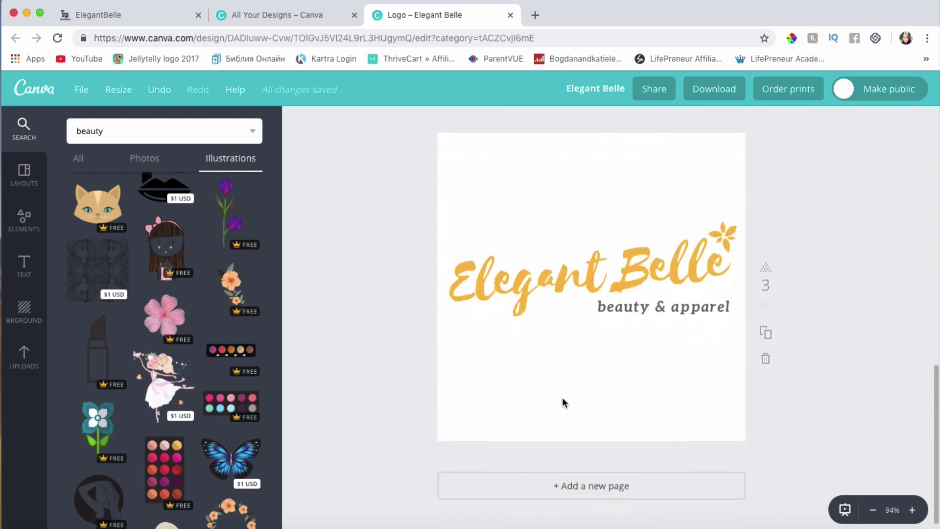
{"action": "left_click", "coordinate": [766, 359]}
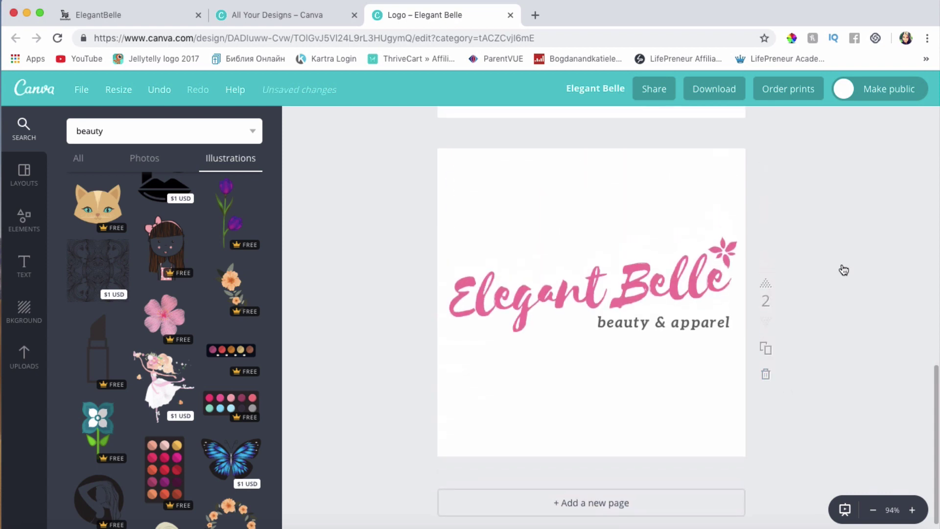
Delete the first page with the taupe tagline, keeping the version with the dark grey tagline
{"action": "scroll", "coordinate": [842, 268], "scroll_direction": "up", "scroll_amount": 2}
{"action": "scroll", "coordinate": [724, 266], "scroll_direction": "down", "scroll_amount": 3}
{"action": "scroll", "coordinate": [724, 266], "scroll_direction": "up", "scroll_amount": 5}
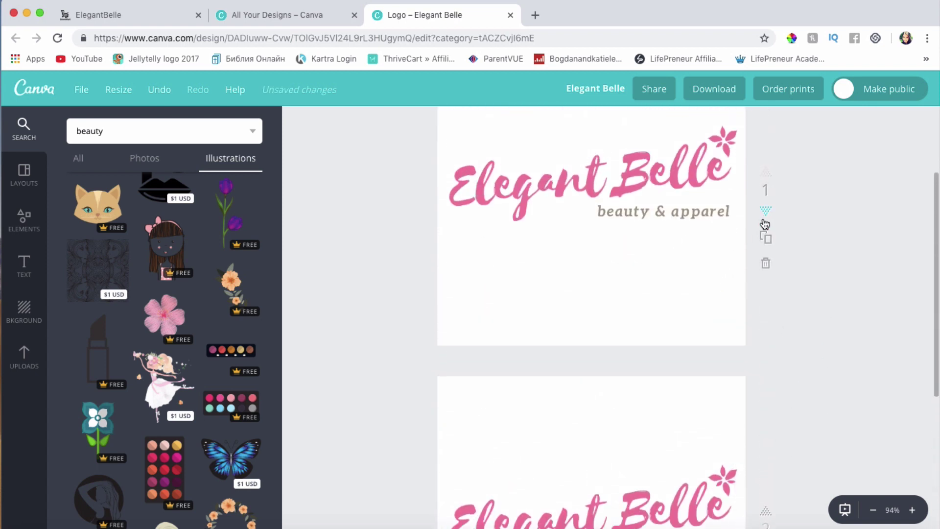
{"action": "left_click", "coordinate": [765, 263]}
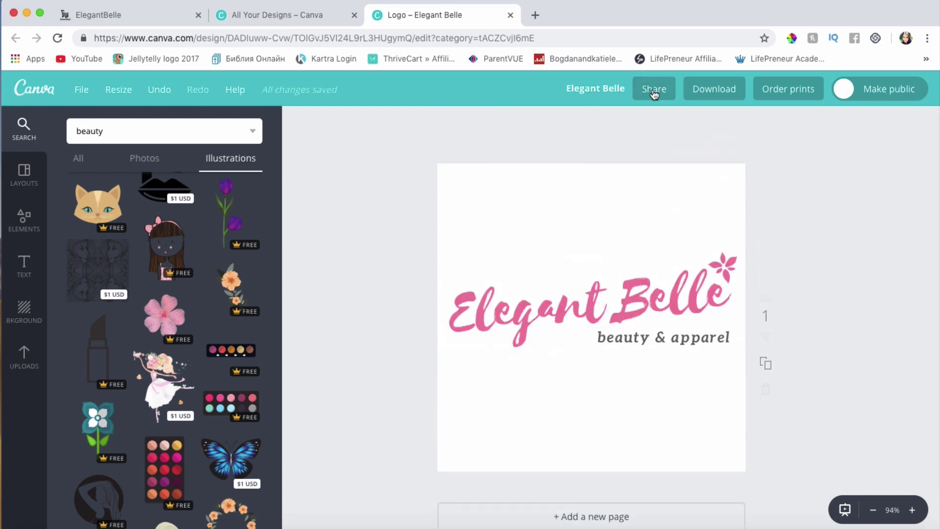
Download the logo as a PNG with a transparent background
{"action": "left_click", "coordinate": [714, 90]}
{"action": "left_click", "coordinate": [678, 161]}
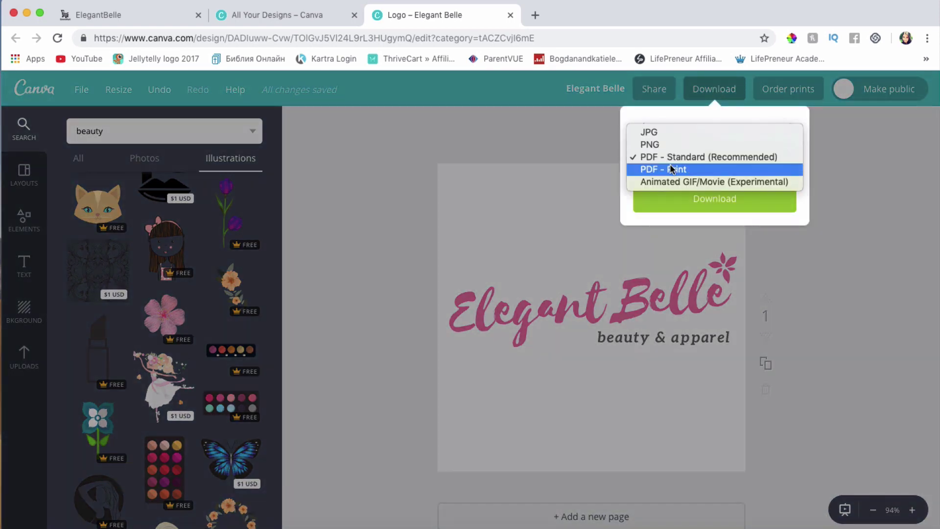
{"action": "left_click", "coordinate": [658, 139]}
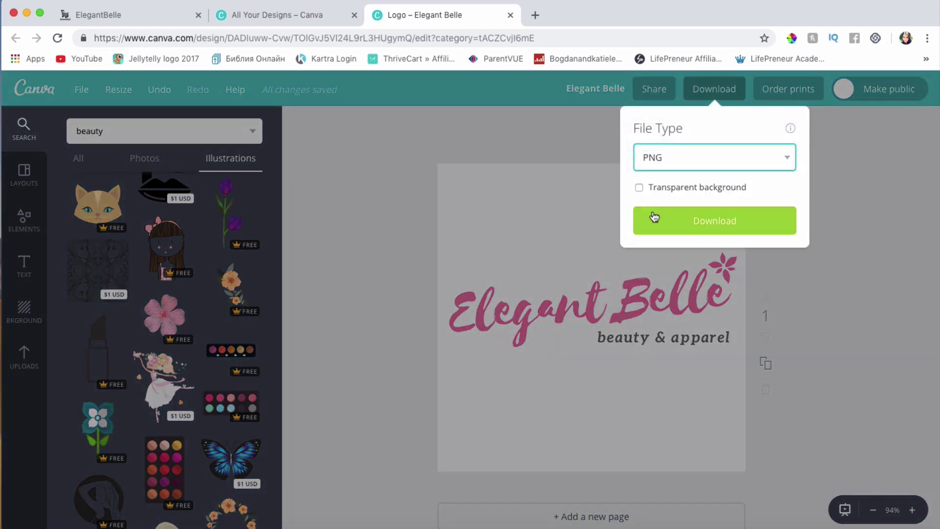
{"action": "left_click", "coordinate": [639, 188]}
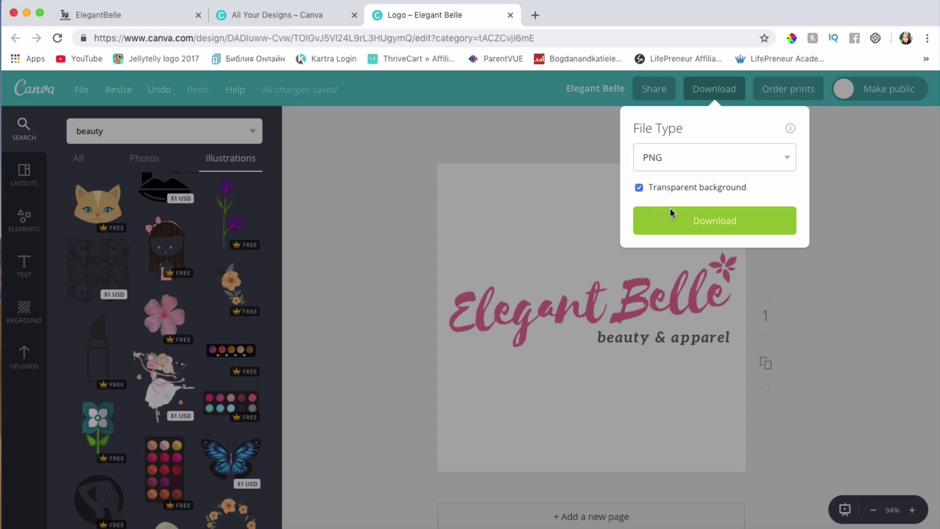
{"action": "left_click", "coordinate": [723, 221]}
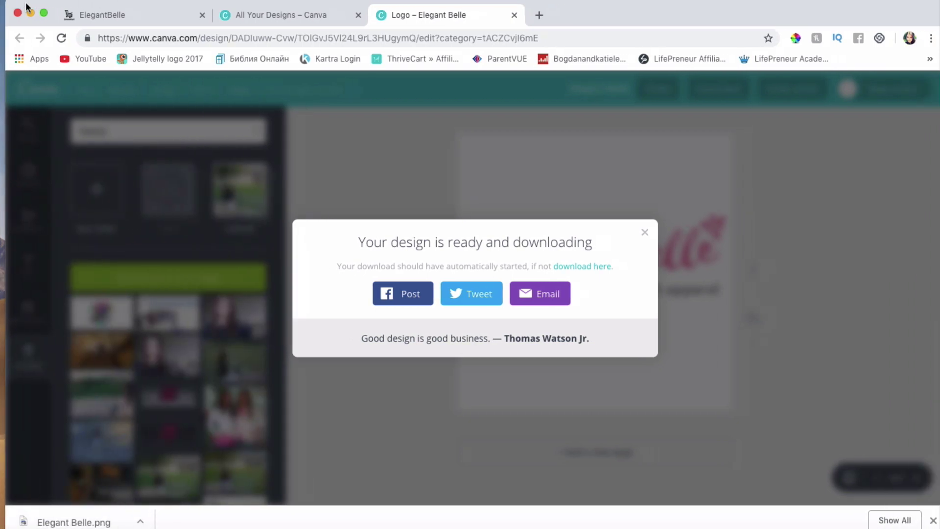
Switch to the GrooveKart store settings, upload Elegant Belle.png as the store logo and save the store information
{"action": "left_click", "coordinate": [116, 19]}
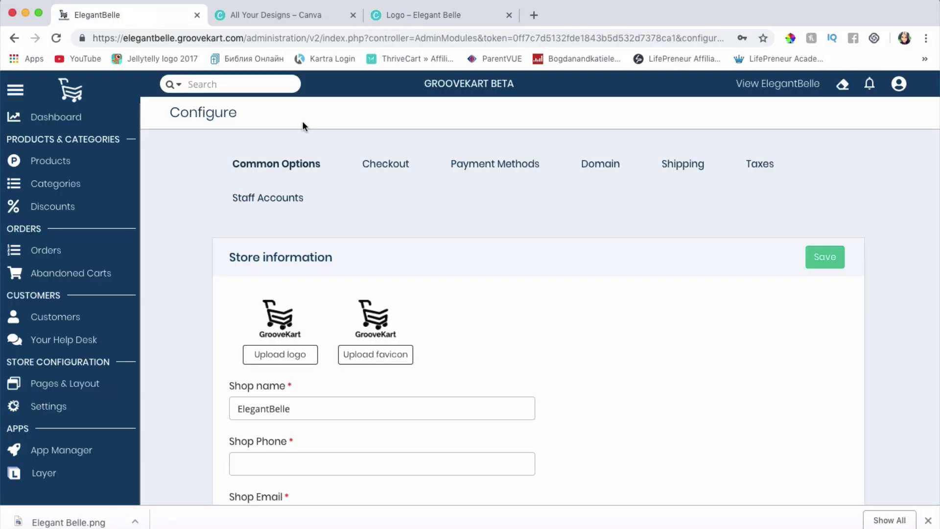
{"action": "left_click", "coordinate": [278, 354]}
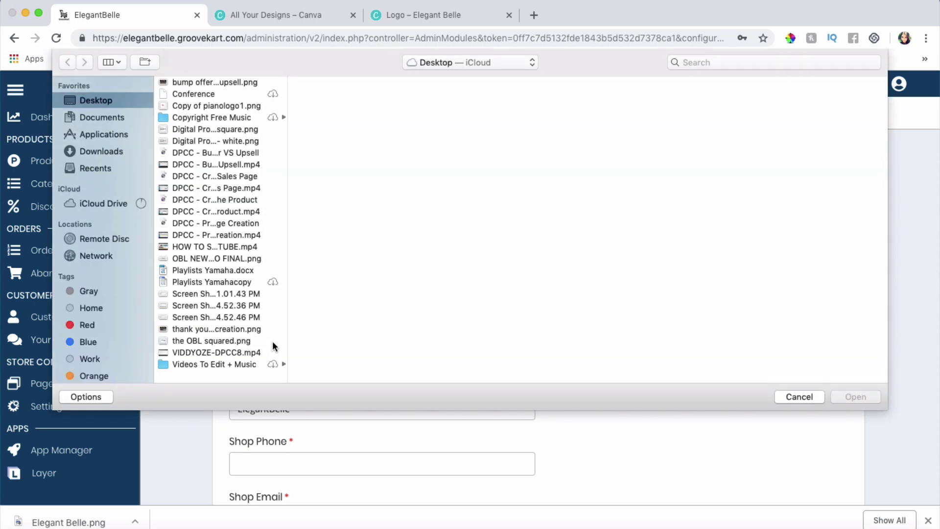
{"action": "left_click", "coordinate": [798, 395]}
{"action": "left_click", "coordinate": [830, 255]}
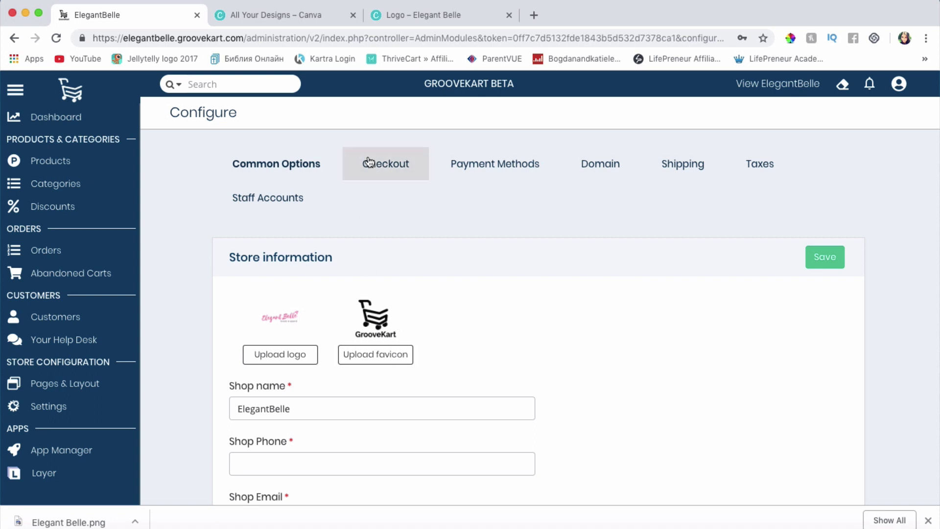
Return to the logo design in Canva and duplicate its page
{"action": "left_click", "coordinate": [442, 18]}
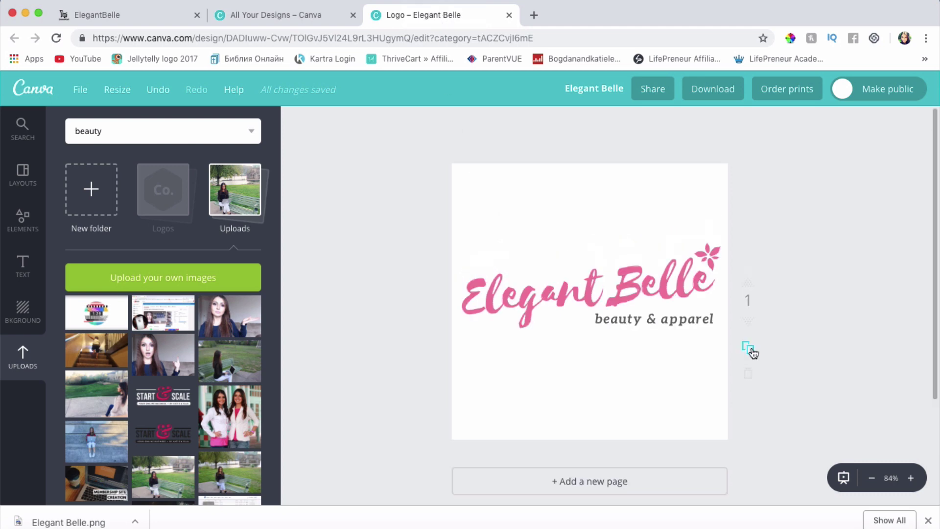
{"action": "left_click", "coordinate": [749, 349]}
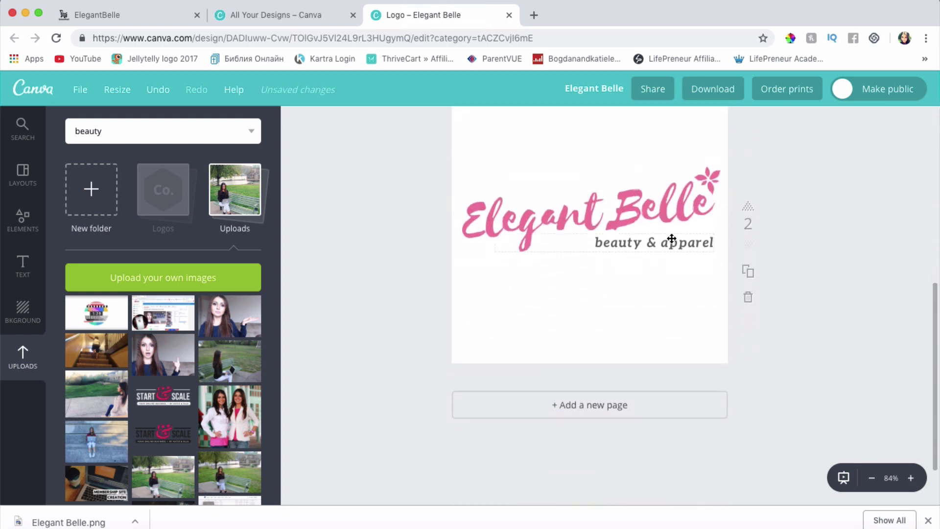
{"action": "scroll", "coordinate": [629, 218], "scroll_direction": "up", "scroll_amount": 2}
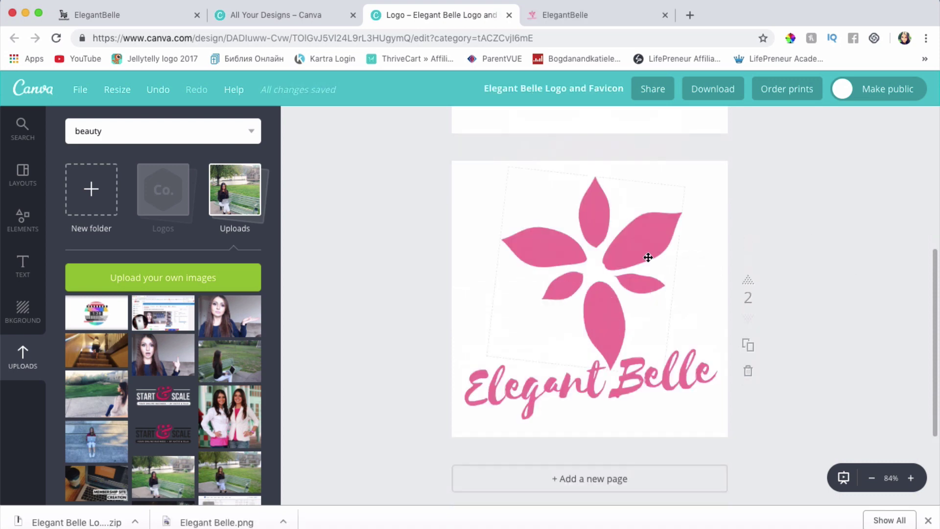
Rotate the pink flower on page 2 so a large petal points upward, then enlarge and reposition it above the Elegant Belle text
{"action": "left_click", "coordinate": [646, 256]}
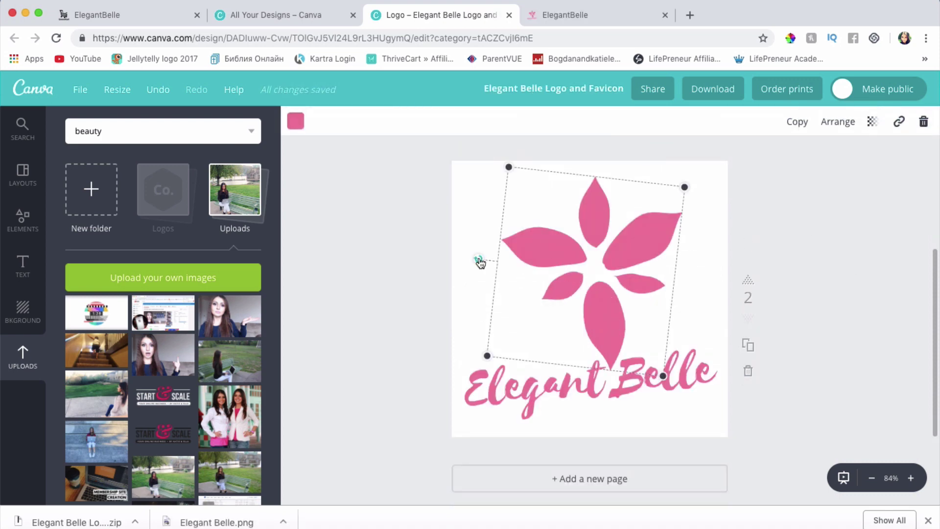
{"action": "left_click_drag", "start_coordinate": [479, 262], "coordinate": [539, 339]}
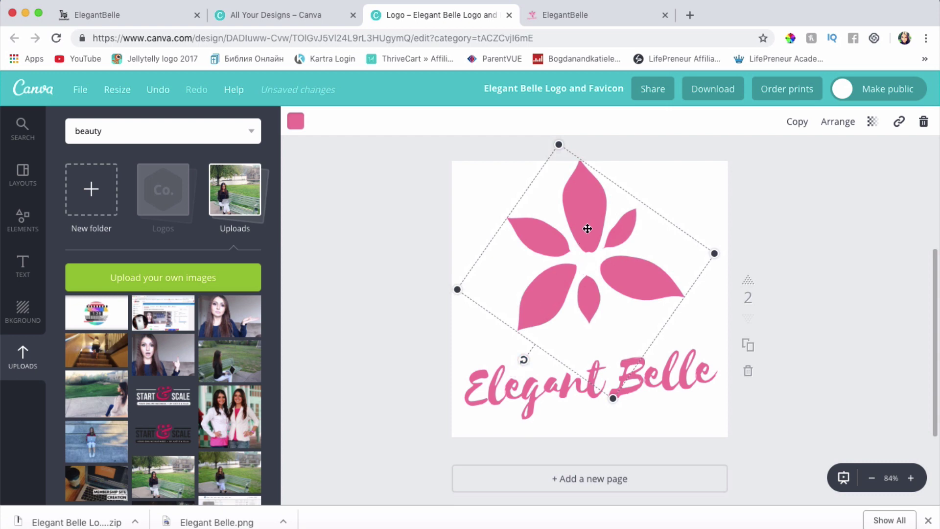
{"action": "left_click_drag", "start_coordinate": [457, 289], "coordinate": [427, 294]}
{"action": "left_click_drag", "start_coordinate": [661, 247], "coordinate": [648, 266]}
{"action": "left_click_drag", "start_coordinate": [734, 278], "coordinate": [735, 273]}
{"action": "left_click_drag", "start_coordinate": [663, 281], "coordinate": [662, 279]}
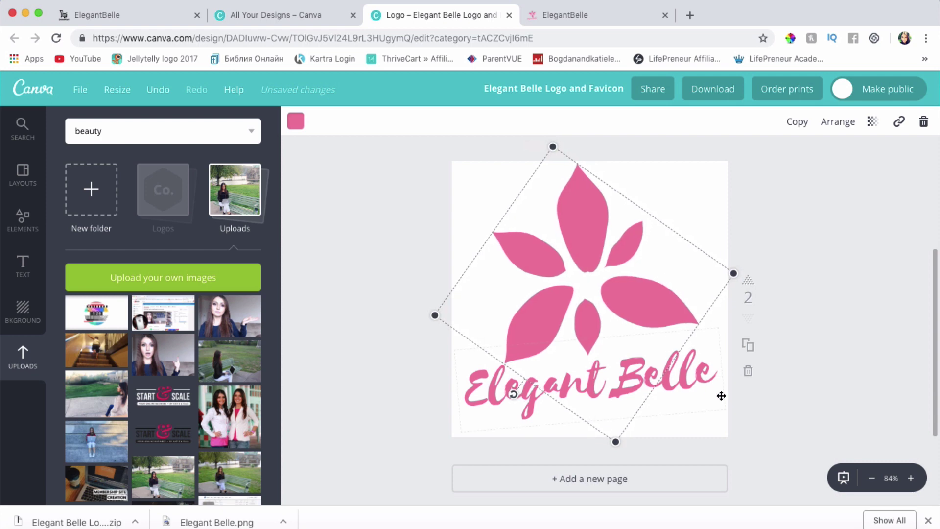
{"action": "left_click", "coordinate": [736, 406]}
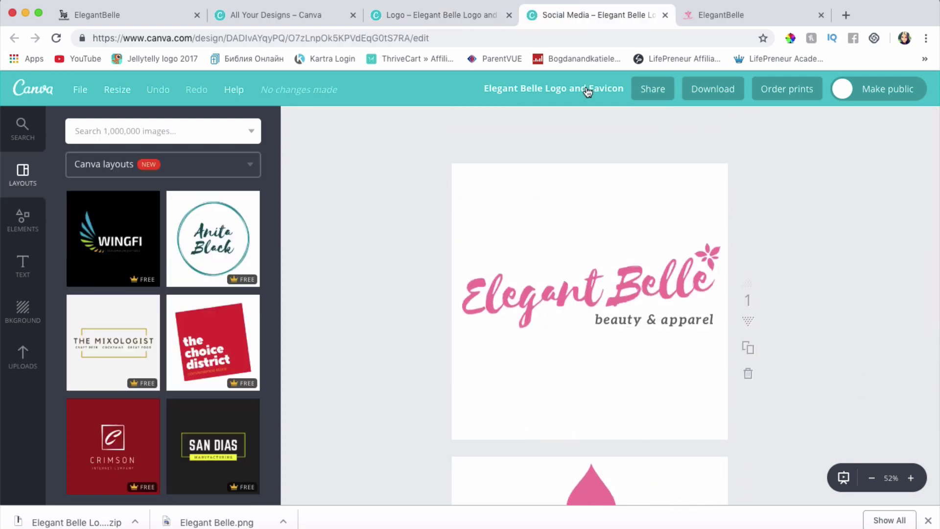
Rename the social media version of the design as "Elegant Belle Logo and Favicon bigger"
{"action": "left_click", "coordinate": [607, 88]}
{"action": "left_click", "coordinate": [591, 179]}
{"action": "type", "text": "bigger"}
{"action": "key", "text": "Return"}
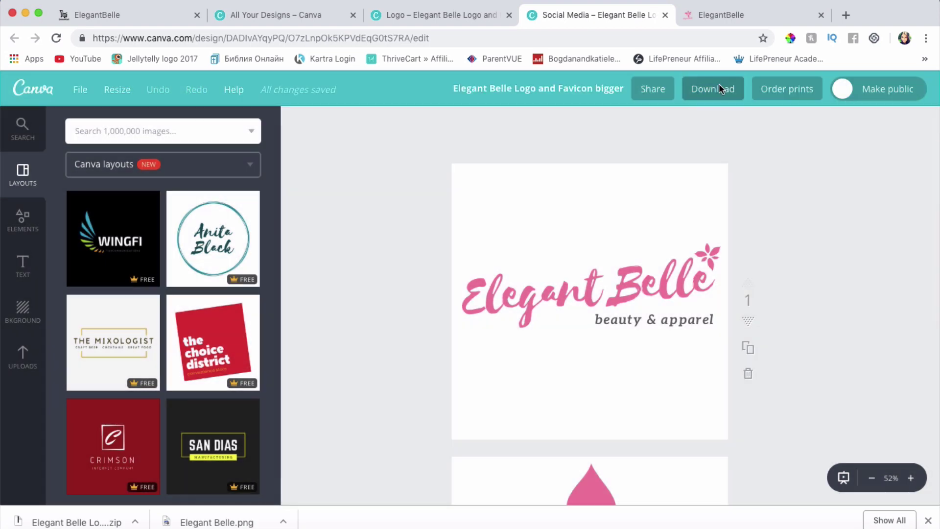
Download all pages of the bigger design as PNG with a transparent background
{"action": "left_click", "coordinate": [719, 89]}
{"action": "left_click", "coordinate": [687, 340]}
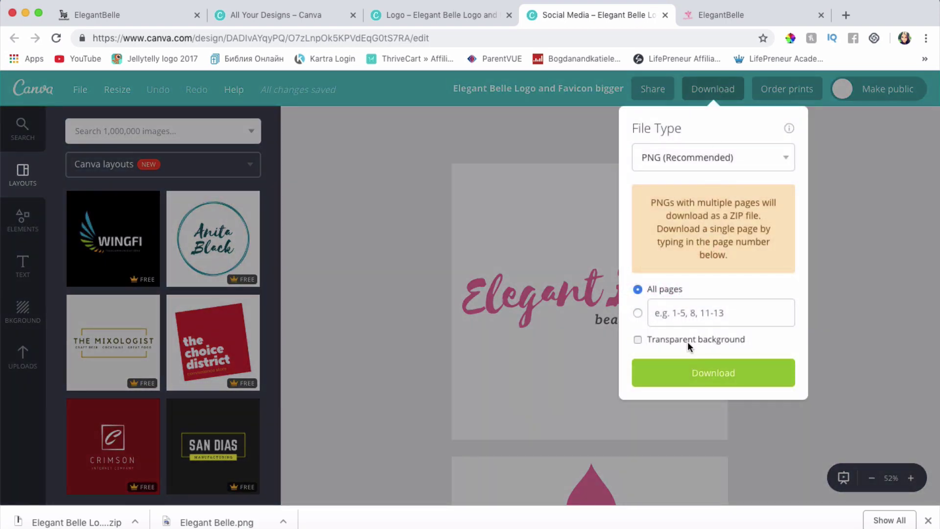
{"action": "left_click", "coordinate": [703, 372]}
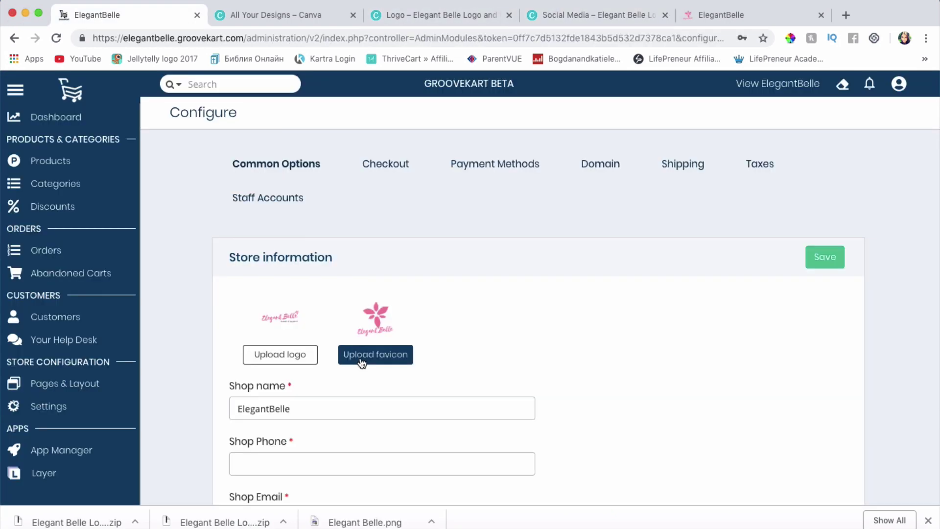
Upload 2.png from the downloaded Elegant Belle folder as the store favicon in the GrooveKart settings
{"action": "left_click", "coordinate": [378, 353]}
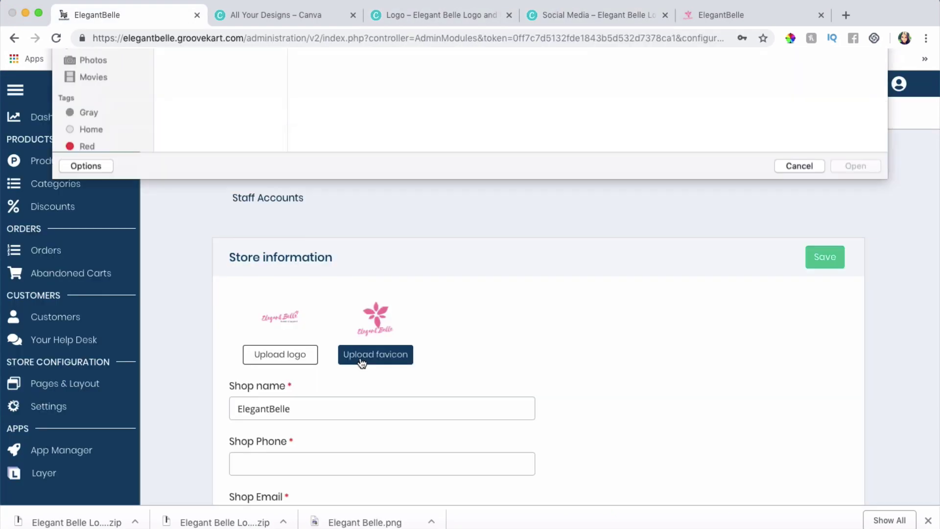
{"action": "left_click", "coordinate": [204, 94]}
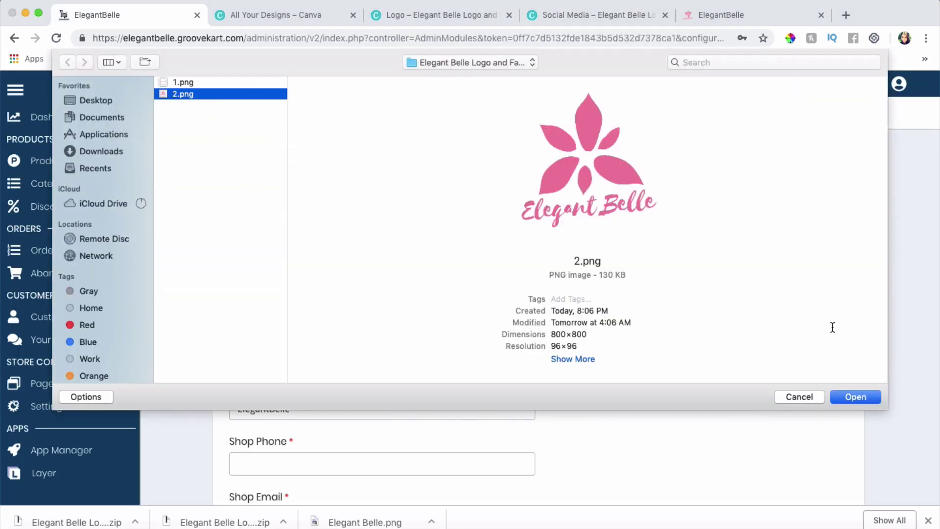
{"action": "left_click", "coordinate": [860, 397]}
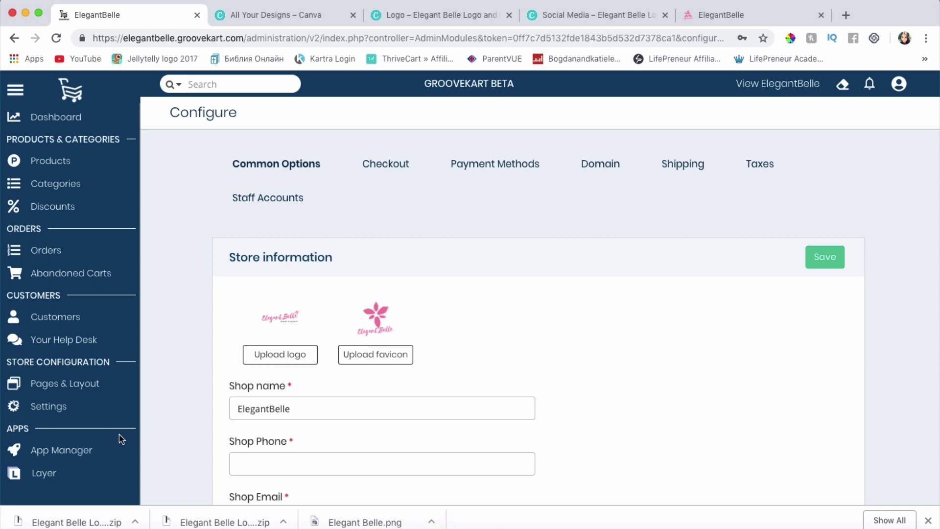
Open the GrooveKart app store and examine the available apps, their categories and their prices
{"action": "left_click", "coordinate": [93, 453]}
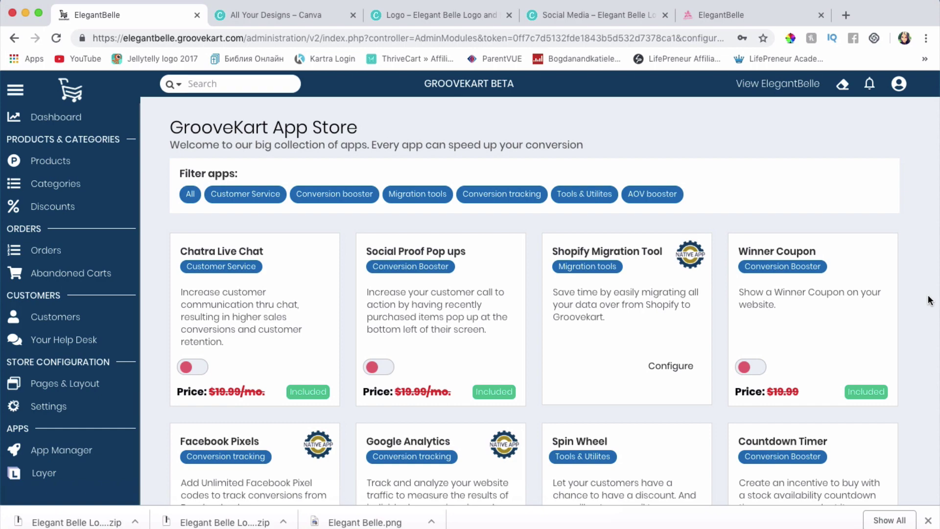
{"action": "scroll", "coordinate": [929, 300], "scroll_direction": "down", "scroll_amount": 6}
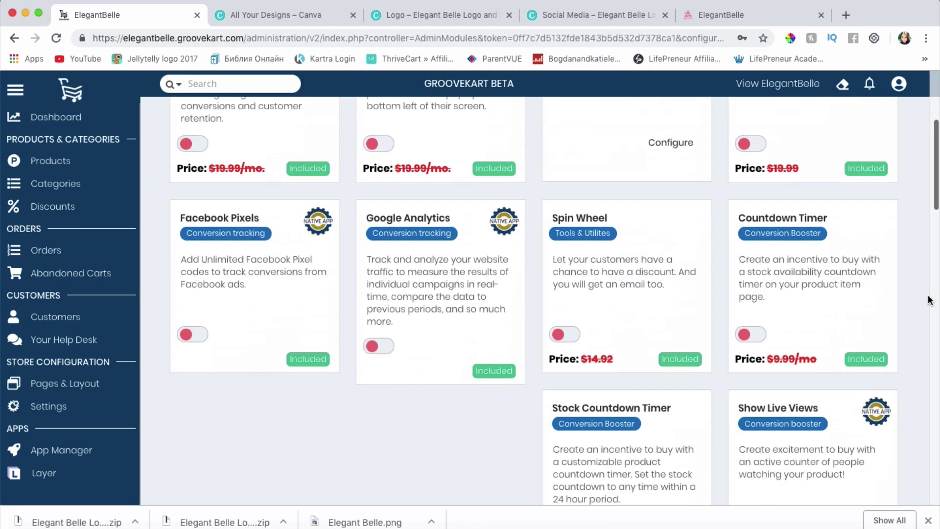
{"action": "scroll", "coordinate": [929, 299], "scroll_direction": "up", "scroll_amount": 6}
{"action": "scroll", "coordinate": [929, 300], "scroll_direction": "down", "scroll_amount": 1}
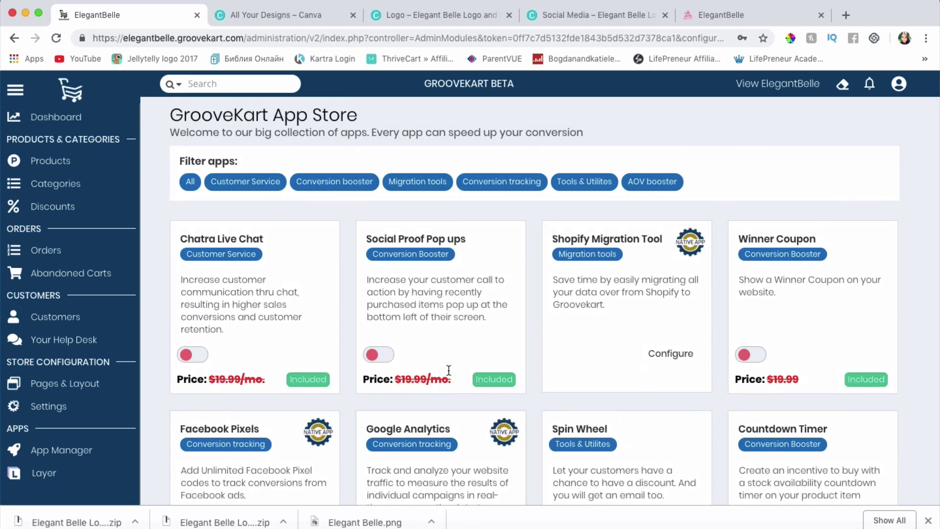
{"action": "scroll", "coordinate": [513, 362], "scroll_direction": "down", "scroll_amount": 2}
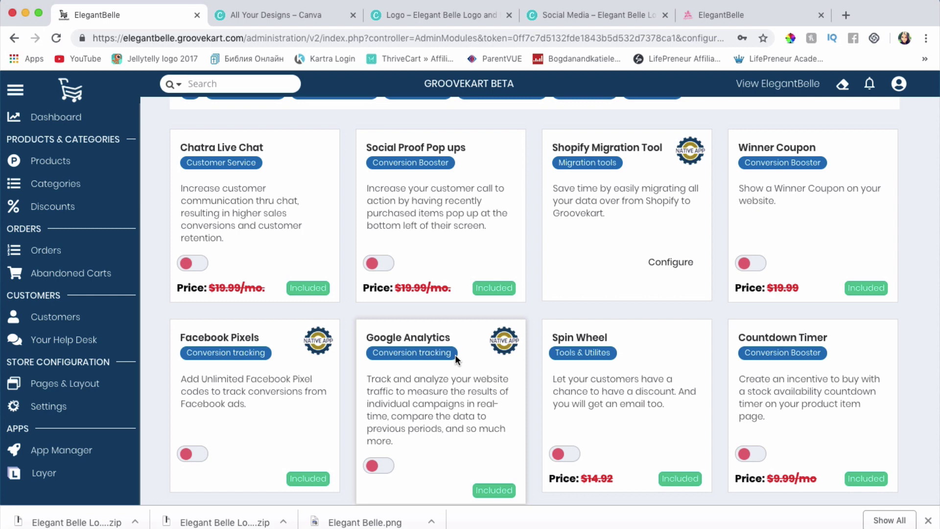
{"action": "scroll", "coordinate": [455, 355], "scroll_direction": "up", "scroll_amount": 2}
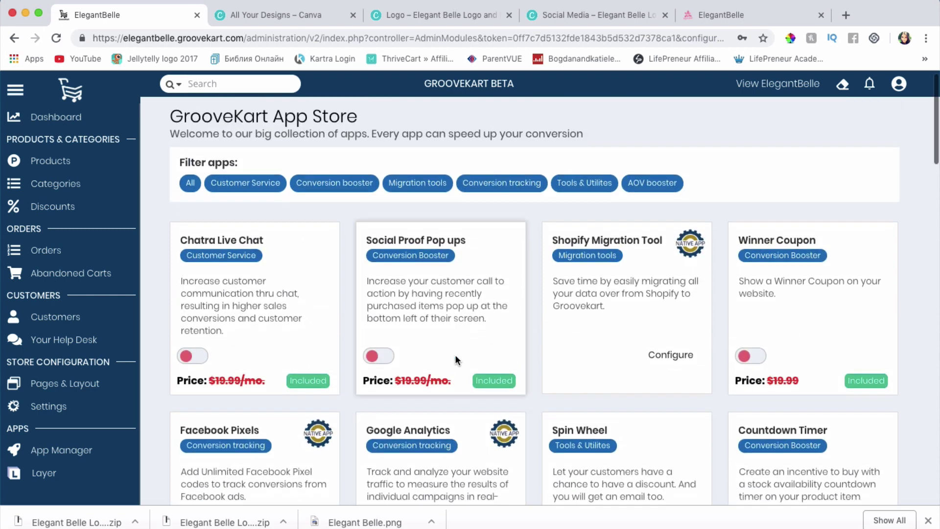
{"action": "scroll", "coordinate": [454, 355], "scroll_direction": "down", "scroll_amount": 2}
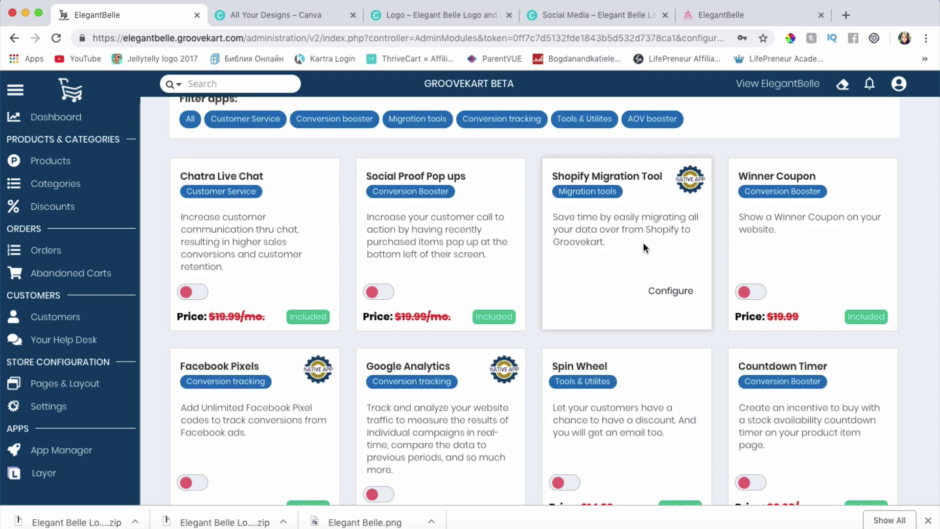
{"action": "scroll", "coordinate": [719, 231], "scroll_direction": "down", "scroll_amount": 4}
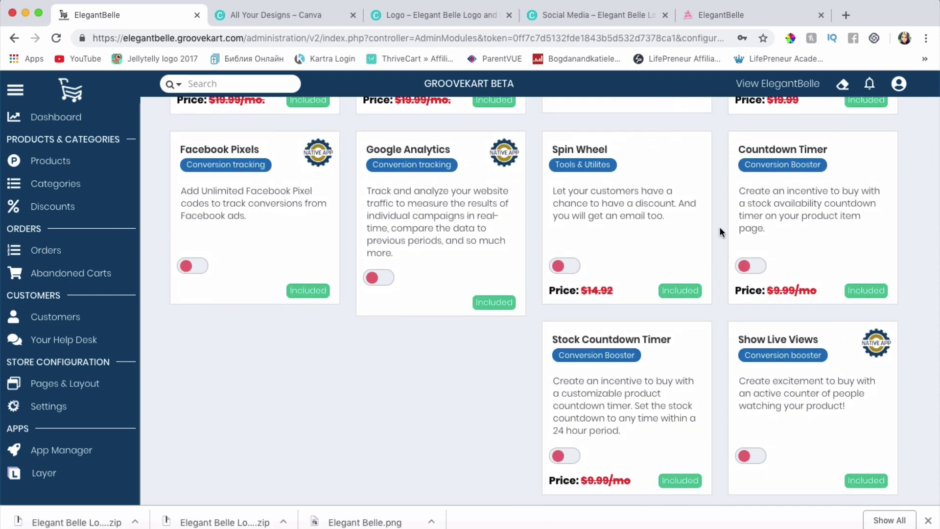
{"action": "scroll", "coordinate": [719, 226], "scroll_direction": "down", "scroll_amount": 5}
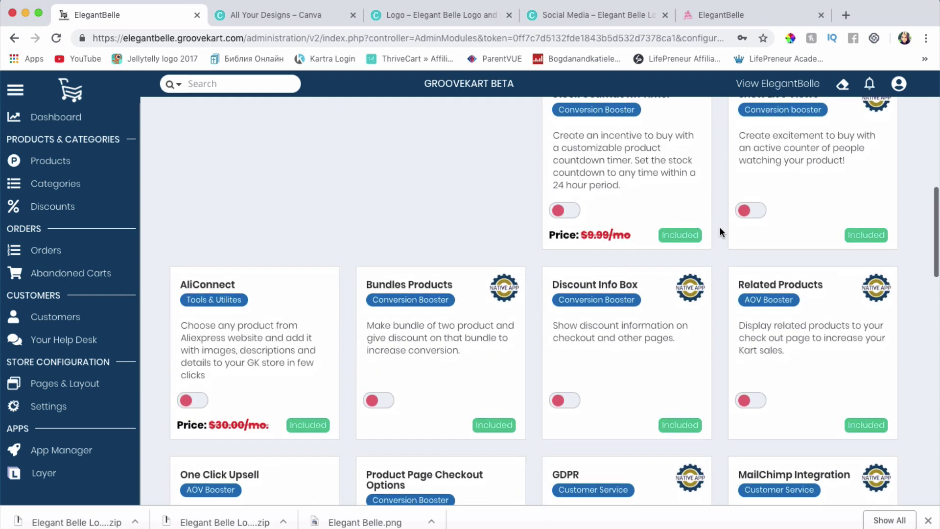
{"action": "scroll", "coordinate": [718, 227], "scroll_direction": "down", "scroll_amount": 1}
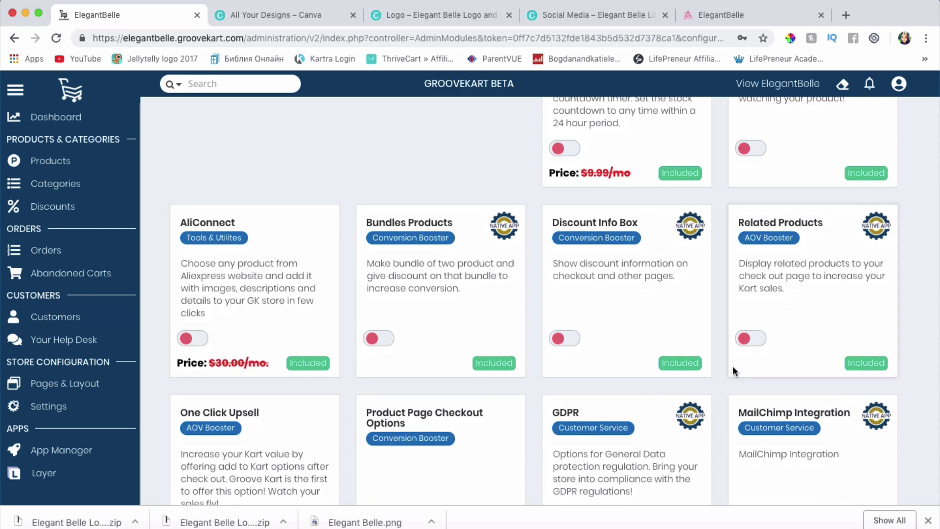
{"action": "scroll", "coordinate": [732, 366], "scroll_direction": "down", "scroll_amount": 5}
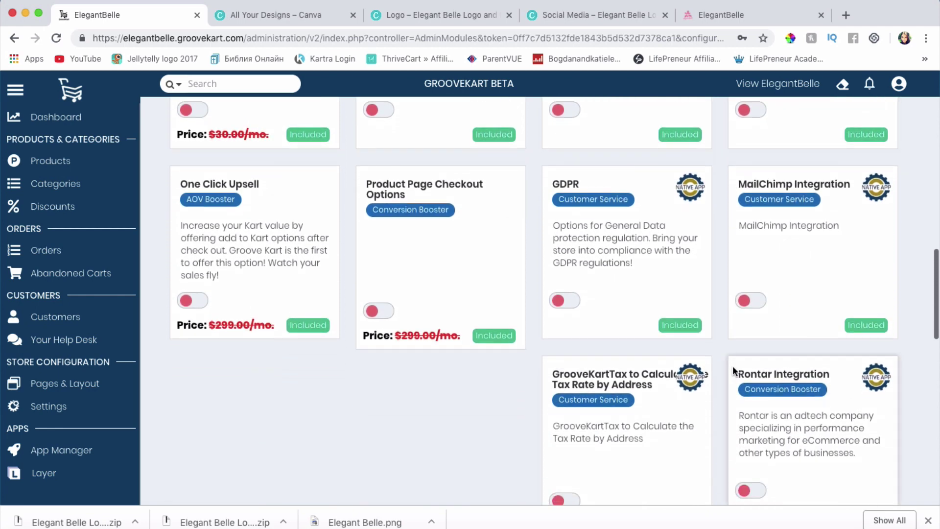
{"action": "scroll", "coordinate": [733, 370], "scroll_direction": "down", "scroll_amount": 1}
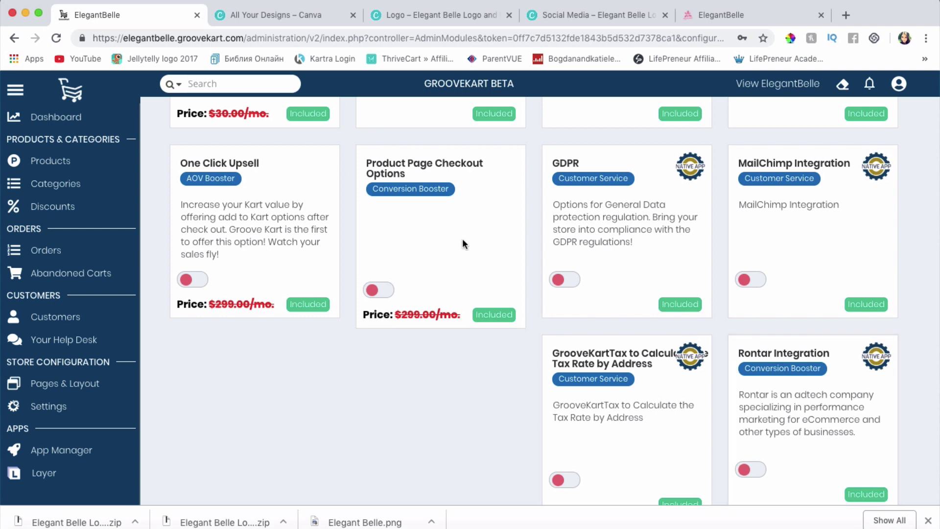
{"action": "scroll", "coordinate": [462, 235], "scroll_direction": "up", "scroll_amount": 4}
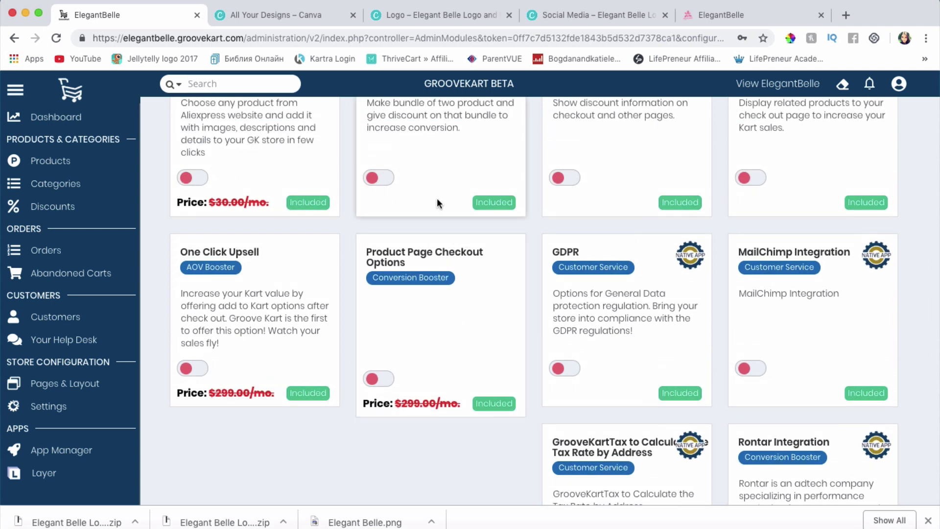
{"action": "scroll", "coordinate": [436, 200], "scroll_direction": "up", "scroll_amount": 3}
{"action": "scroll", "coordinate": [379, 198], "scroll_direction": "up", "scroll_amount": 15}
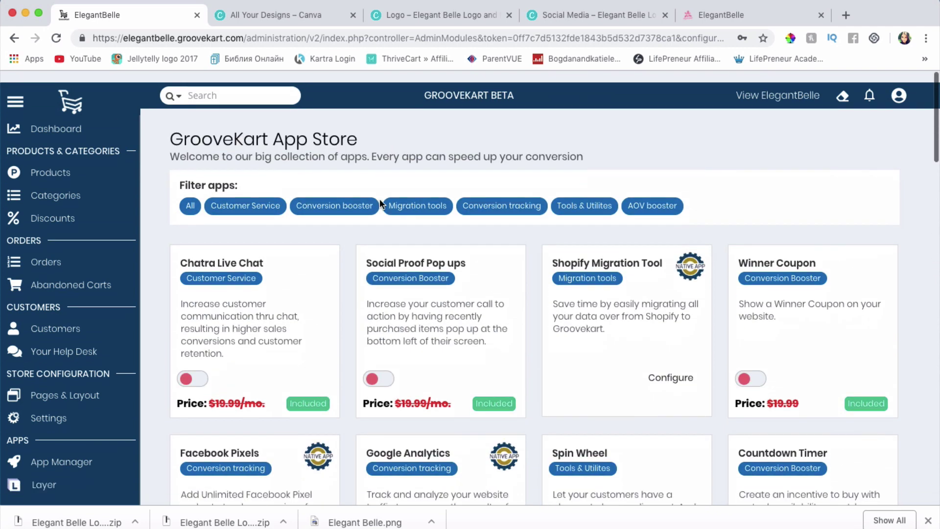